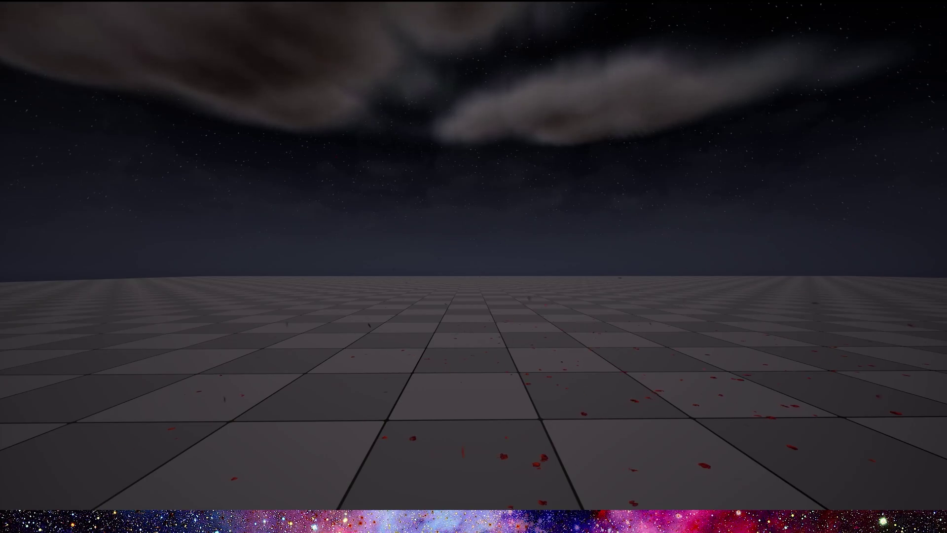
Create a material named M_Paper in the Paper content folder and open it for editing
key("Escape")
right_click(263, 396)
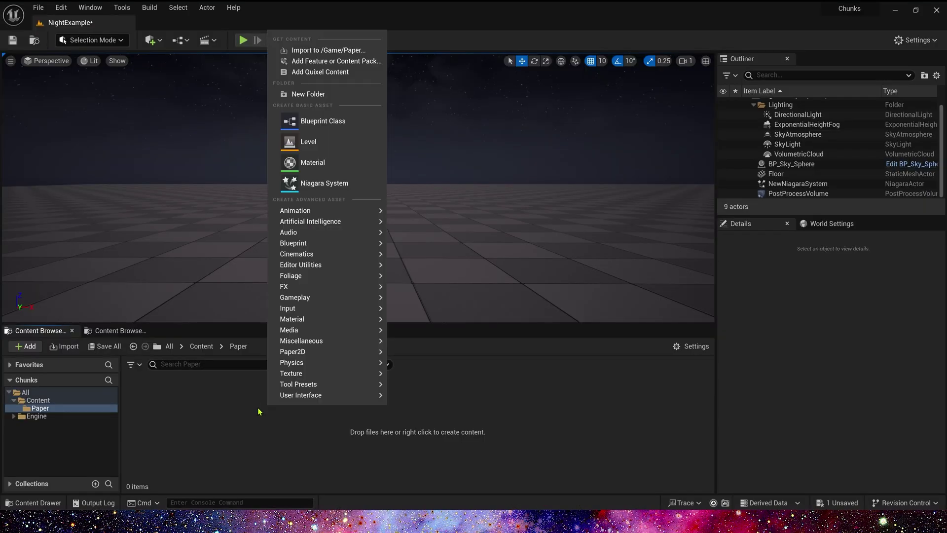
left_click(308, 220)
type("M_Paper")
key("Return")
key("Return")
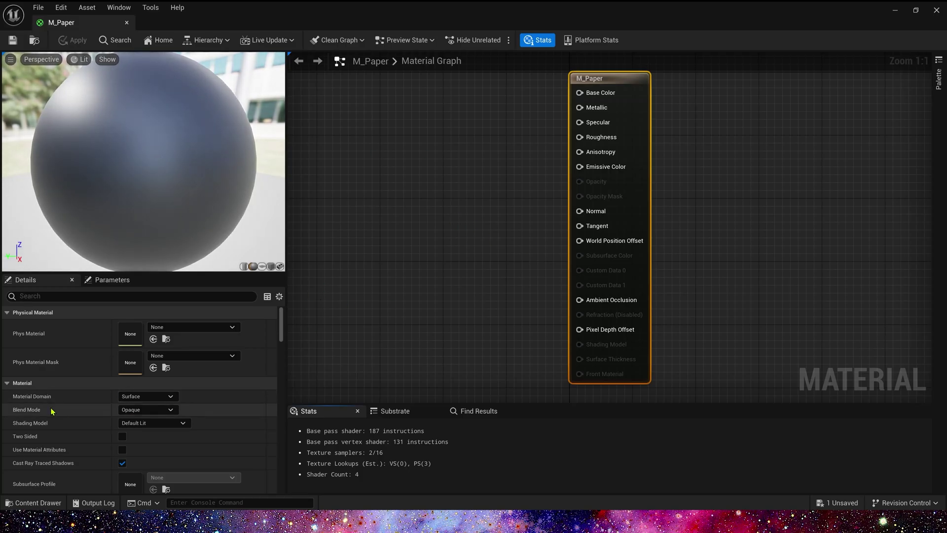
Set the material's blend mode to Masked and enable Two Sided
left_click(132, 410)
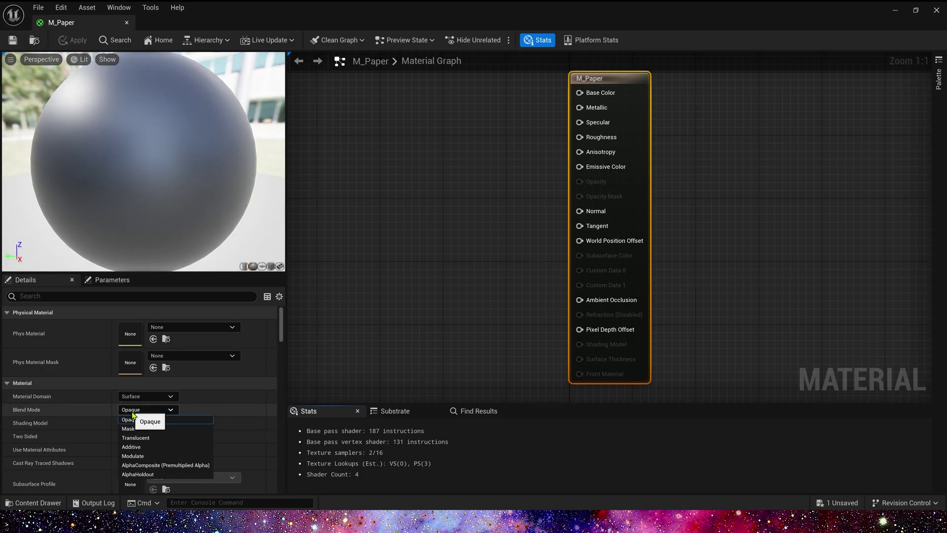
left_click(130, 432)
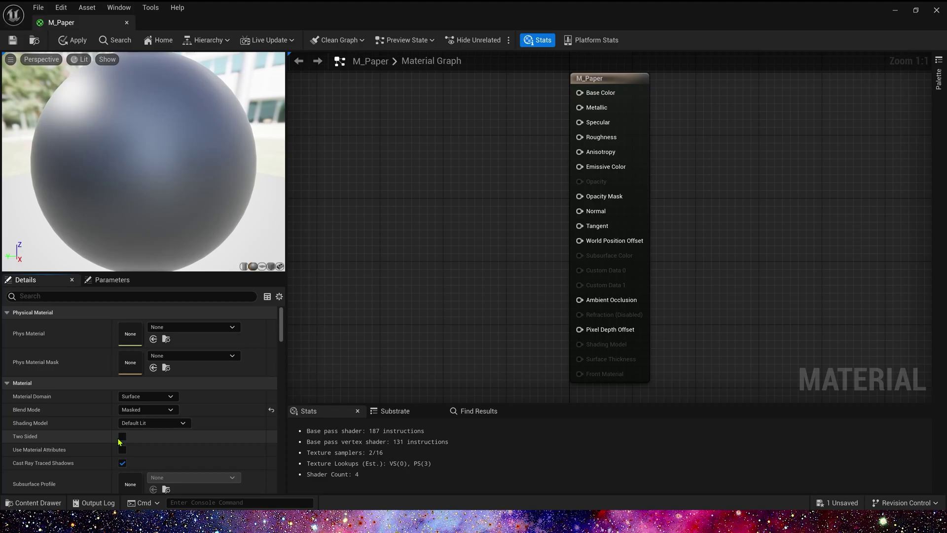
left_click(120, 439)
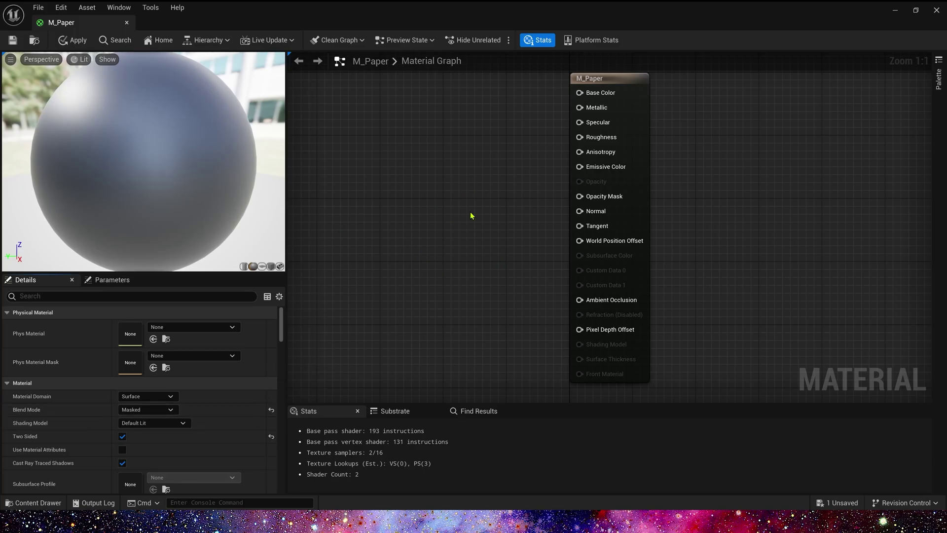
Add a SphereMask node to the material graph, ahead of the M_Paper output node
right_click_drag(422, 197, 497, 225)
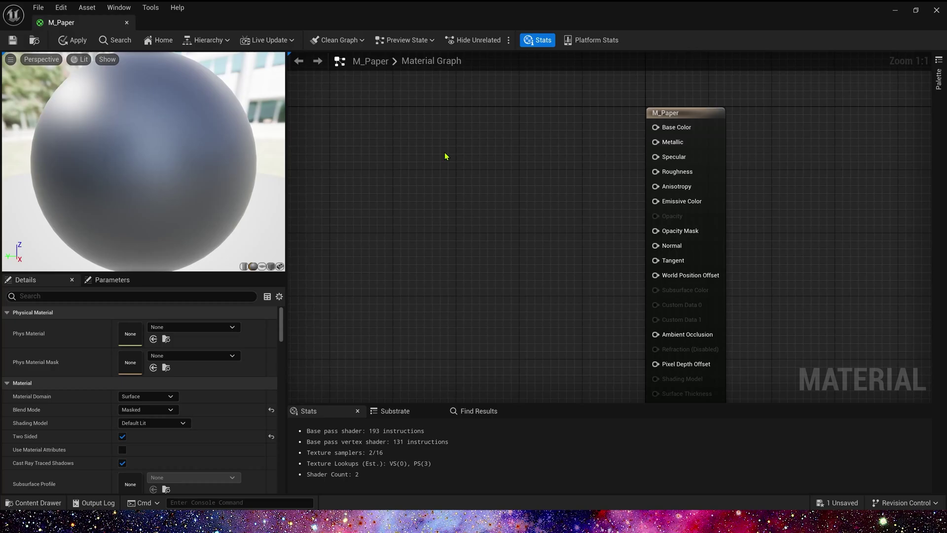
right_click(444, 202)
type("sp")
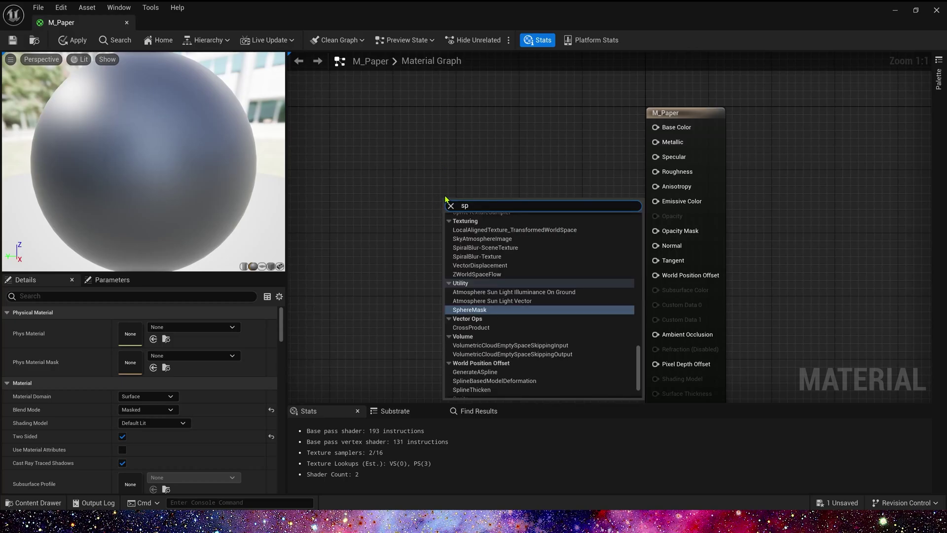
left_click(471, 310)
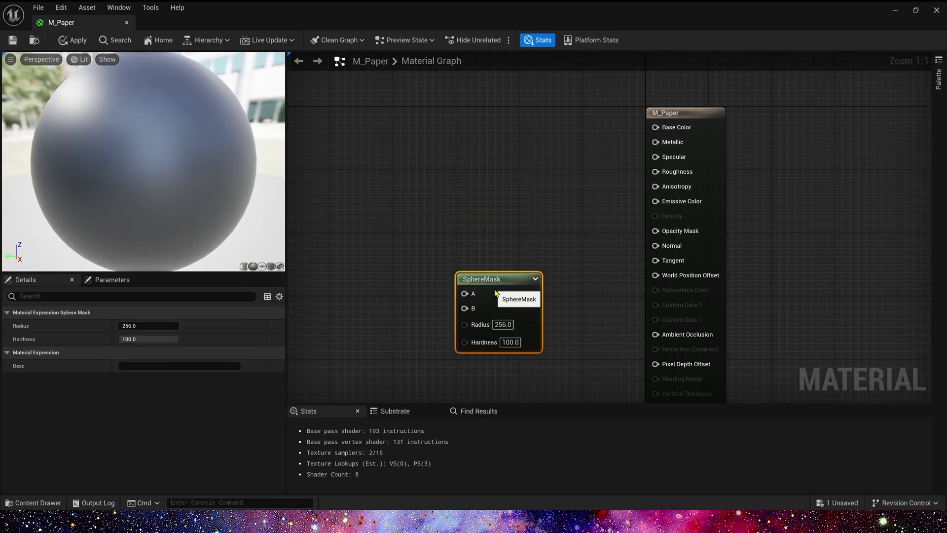
Add a TexCoord node, connect it to the SphereMask's A input, and arrange the two nodes
right_click_drag(390, 288, 481, 236)
left_click(445, 237)
left_click(437, 232)
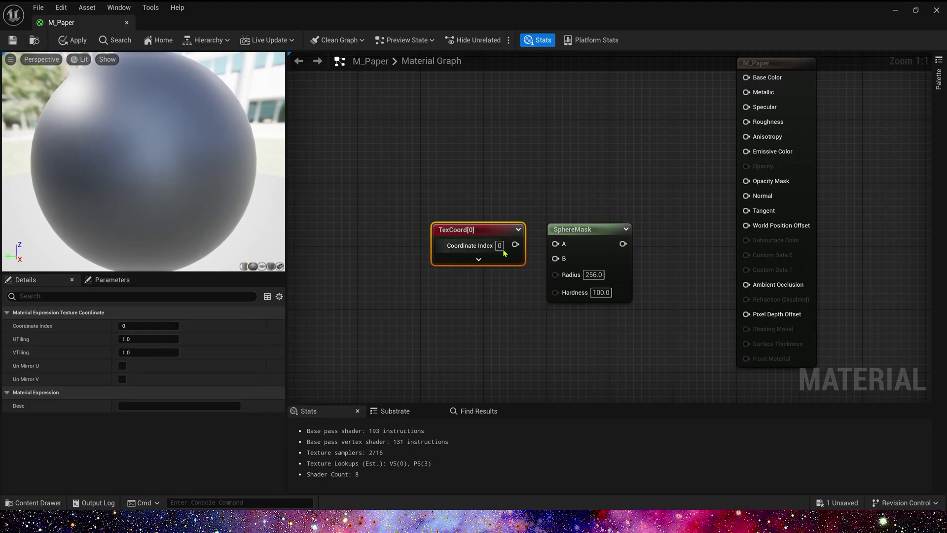
left_click_drag(515, 244, 556, 245)
left_click_drag(419, 207, 582, 315)
left_click_drag(474, 229, 455, 269)
Add a Constant node with value 0.5 and connect it to the SphereMask's B and Radius inputs
left_click(431, 330)
right_click_drag(431, 330, 441, 296)
key("1")
left_click(441, 296)
left_click_drag(545, 263, 503, 313)
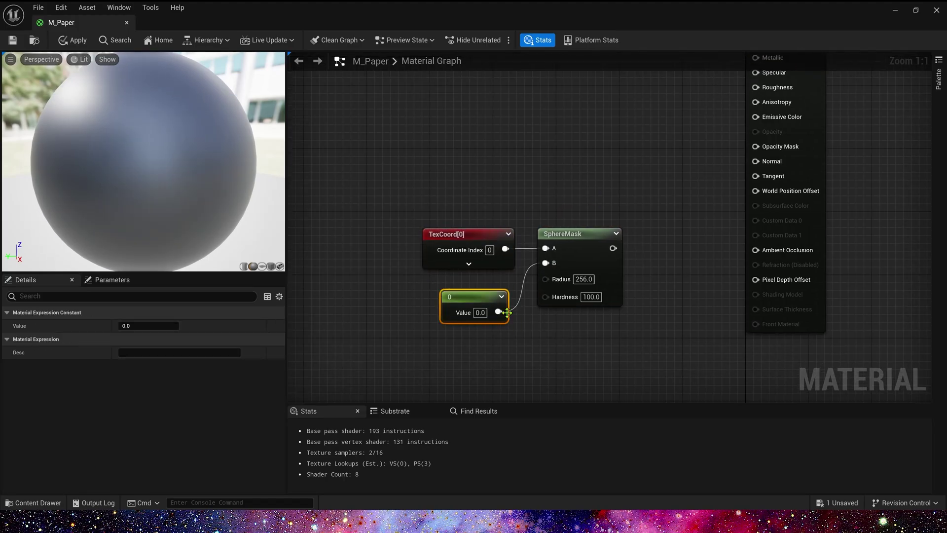
left_click(480, 312)
type(".5")
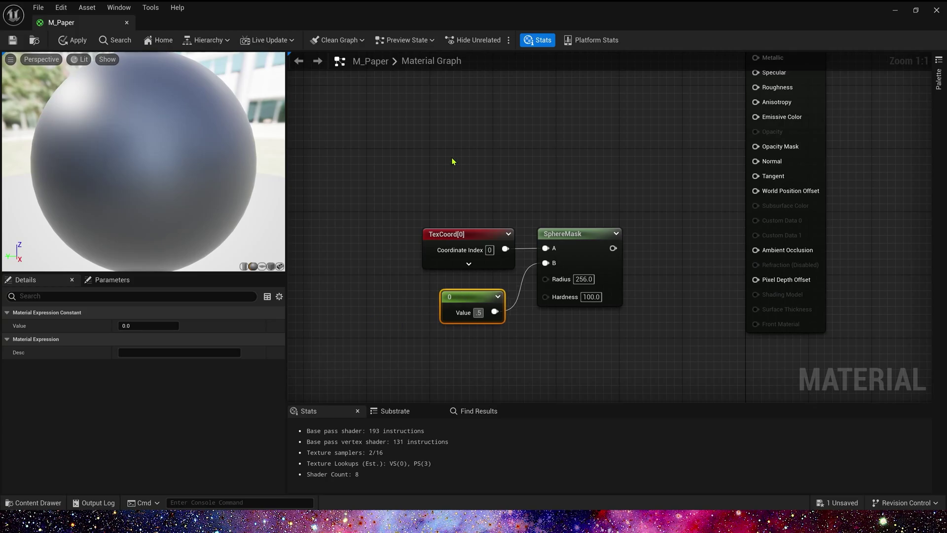
key("Return")
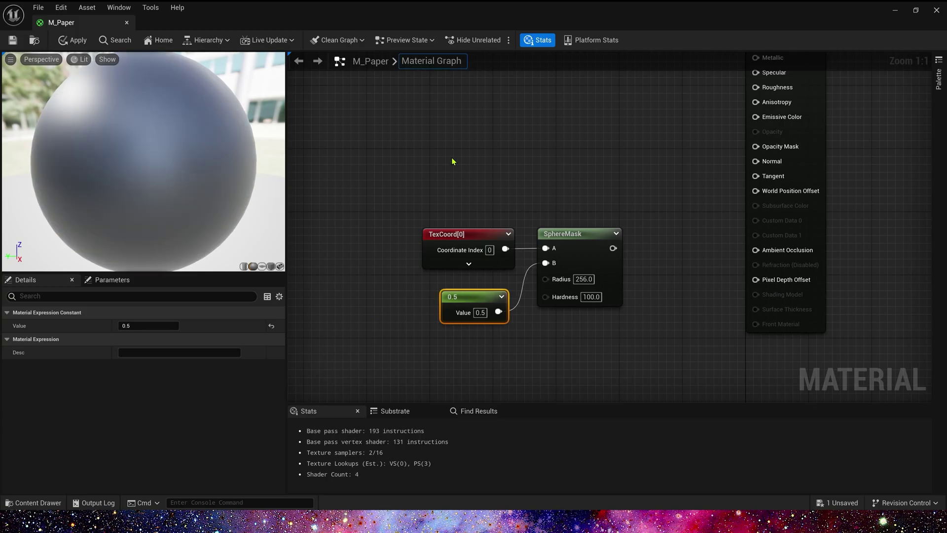
left_click_drag(482, 304, 562, 279)
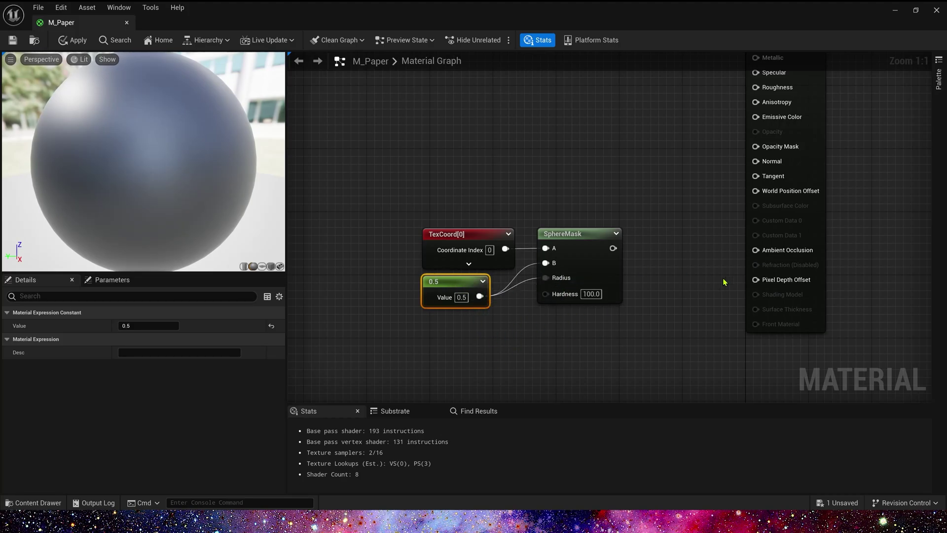
Set the SphereMask's hardness to 10, expand its preview, and move the three mask nodes farther from the output node
left_click(591, 294)
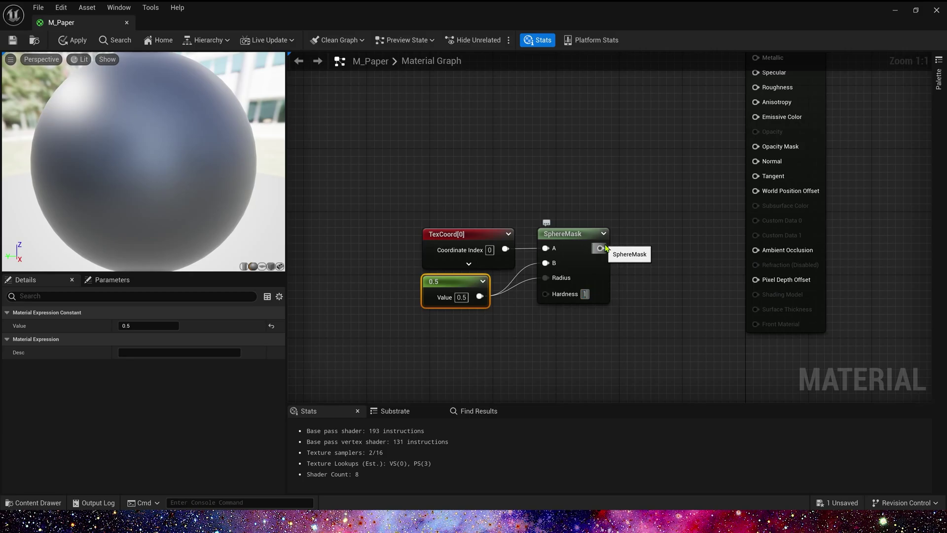
type("10")
key("Return")
left_click(612, 234)
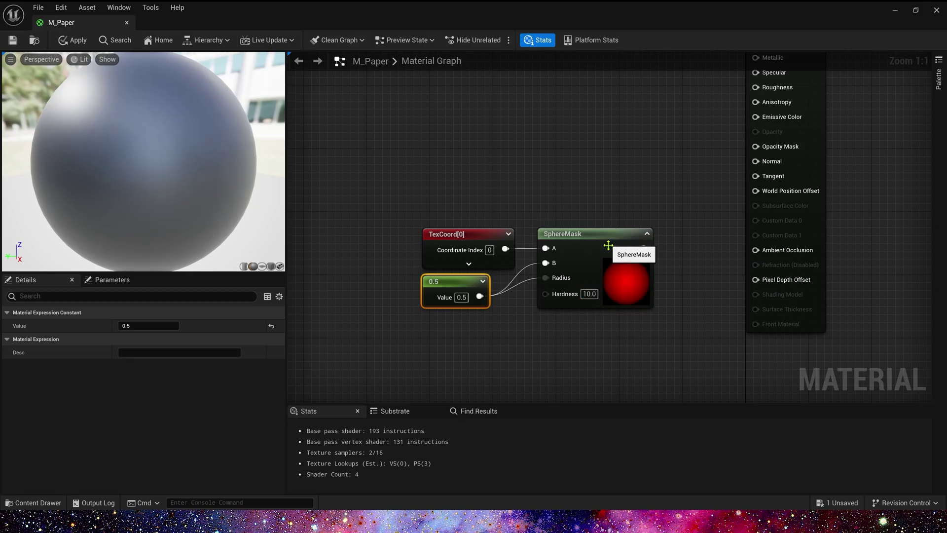
left_click_drag(601, 197, 468, 323)
left_click_drag(593, 277, 537, 300)
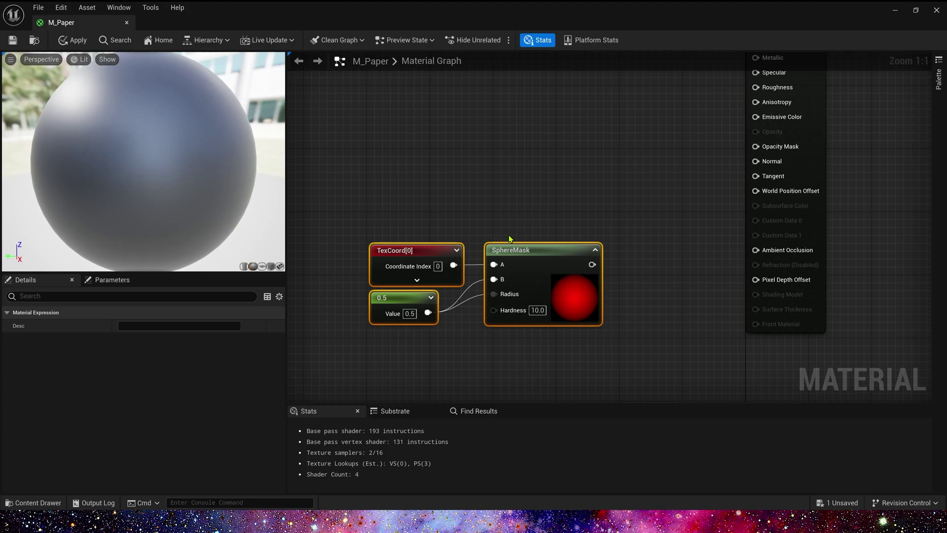
Add a Texture Sample node above the sphere mask nodes and assign the TilingNoise05 texture to it
right_click_drag(401, 198, 401, 119)
left_click_drag(535, 214, 479, 363)
right_click_drag(440, 169, 473, 160)
left_click(462, 153)
left_click(419, 139)
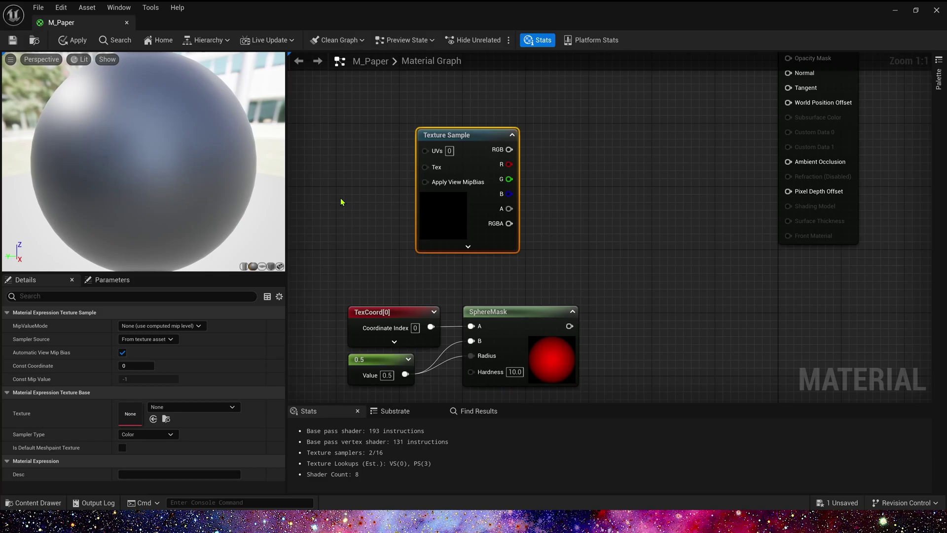
left_click(197, 407)
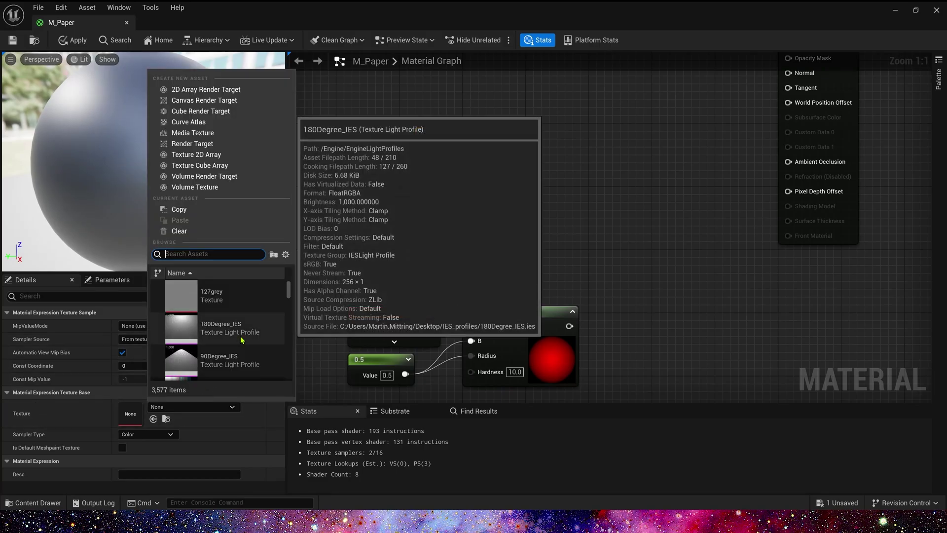
type("noise")
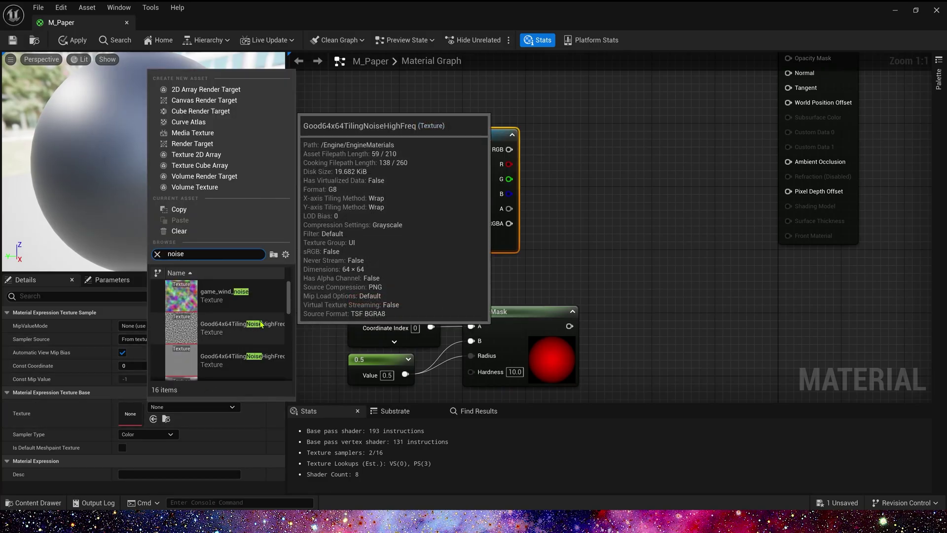
scroll(241, 360, "down", 5)
left_click(220, 367)
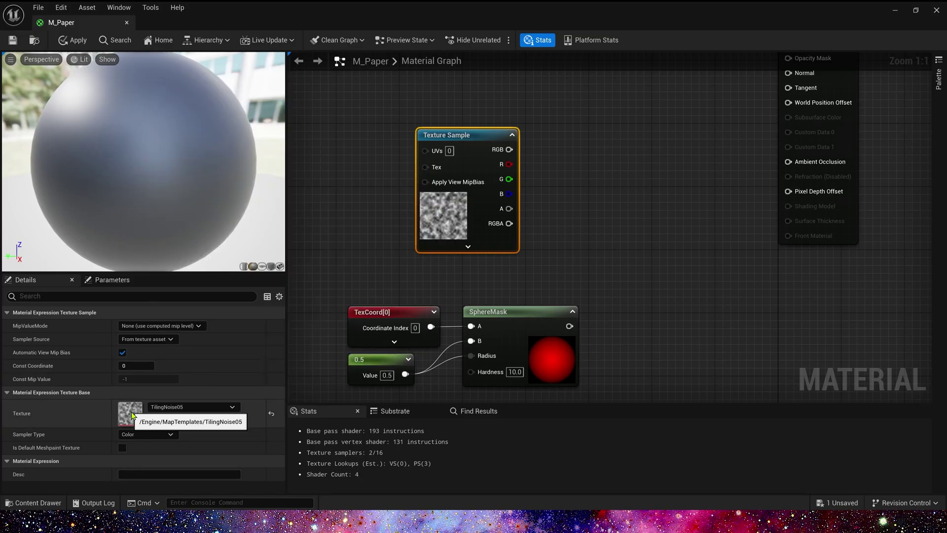
Check the texture picker's display options for the Show Engine Content setting
left_click(211, 408)
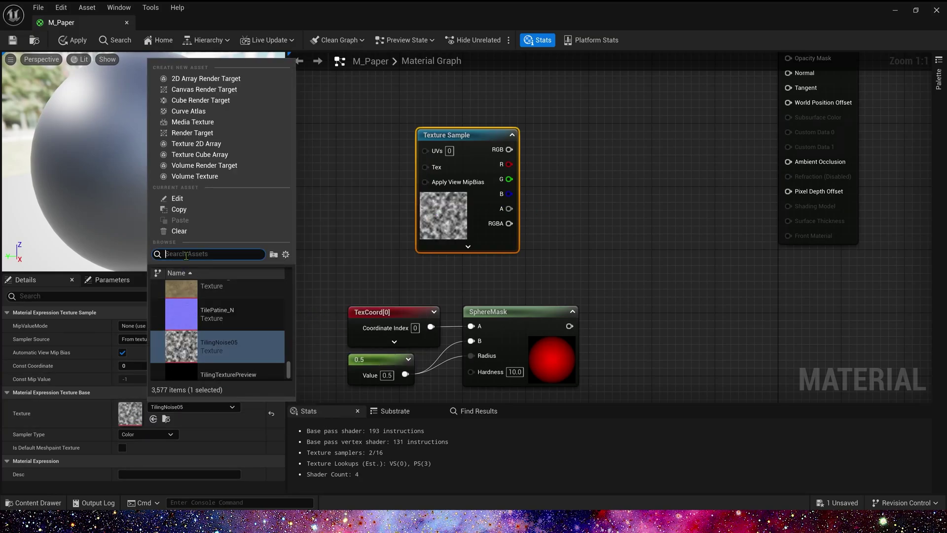
left_click(286, 254)
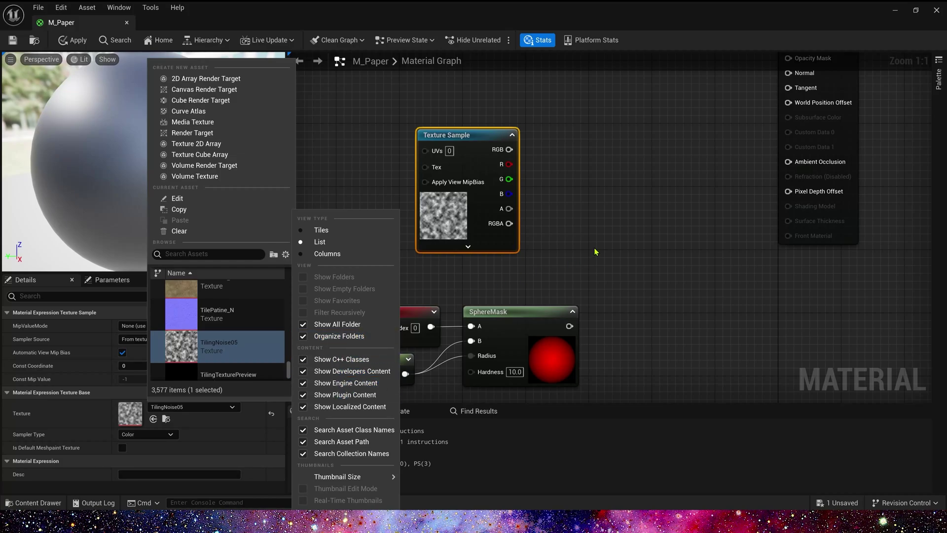
left_click(560, 267)
Add a second TexCoord node and connect it to the Texture Sample's UVs input
right_click_drag(543, 229, 578, 307)
left_click(492, 286)
right_click_drag(414, 272, 518, 248)
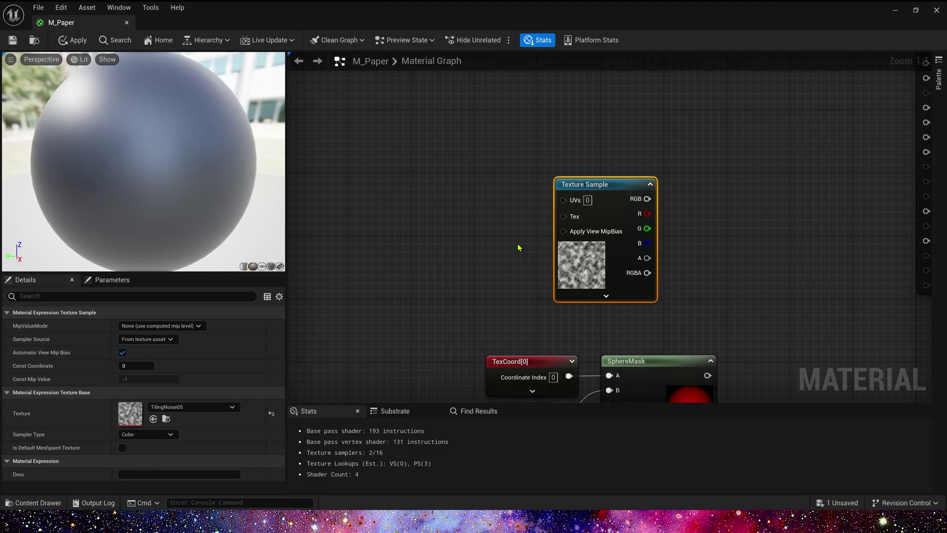
key("u")
left_click(415, 186)
mouse_move(498, 205)
left_mouse_down()
mouse_move(594, 206)
mouse_move(488, 192)
left_mouse_up()
Set the noise TexCoord's UTiling and VTiling to 0.3 and align the node with the Texture Sample
left_click(148, 339)
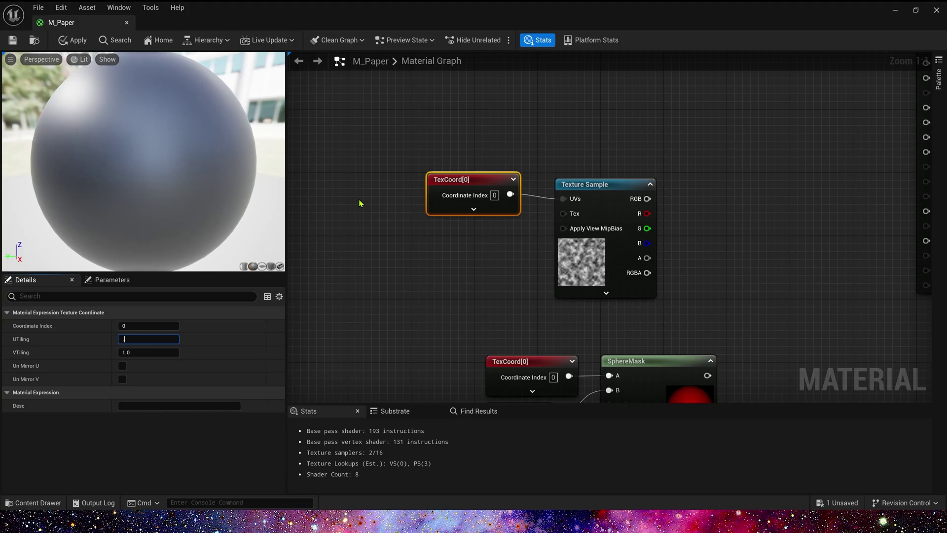
type(".3")
key("Tab")
type(".3")
key("Tab")
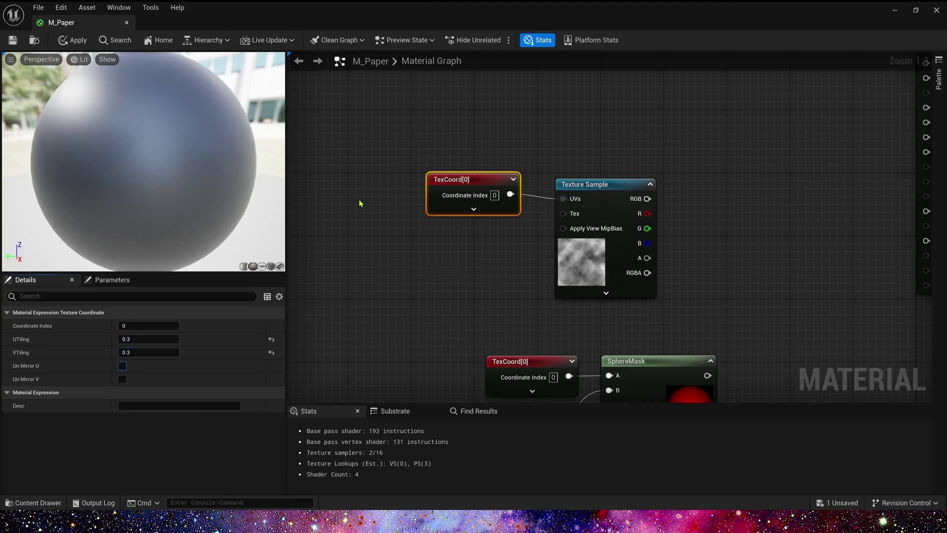
left_click_drag(490, 180, 490, 188)
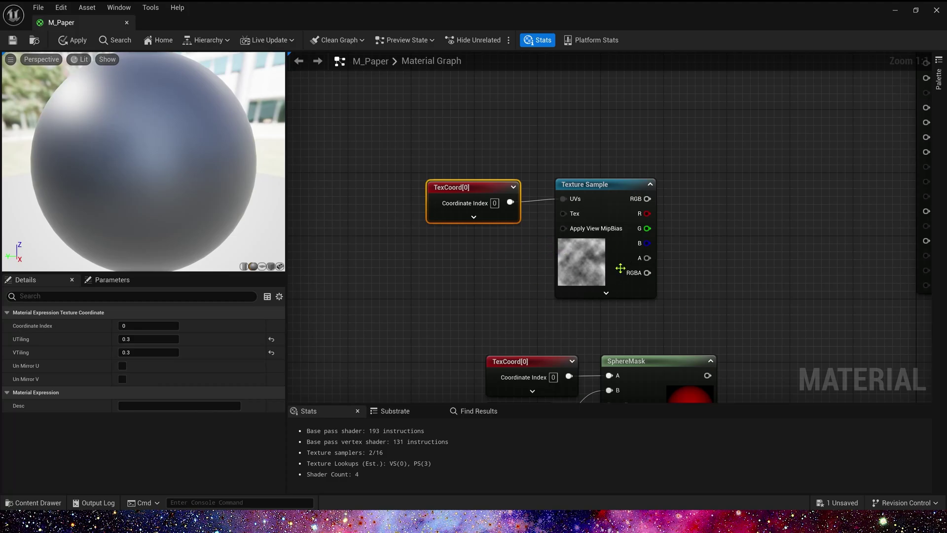
Add a Power node, connect the Texture Sample's R output to its Base, and expand its preview
left_click(629, 183)
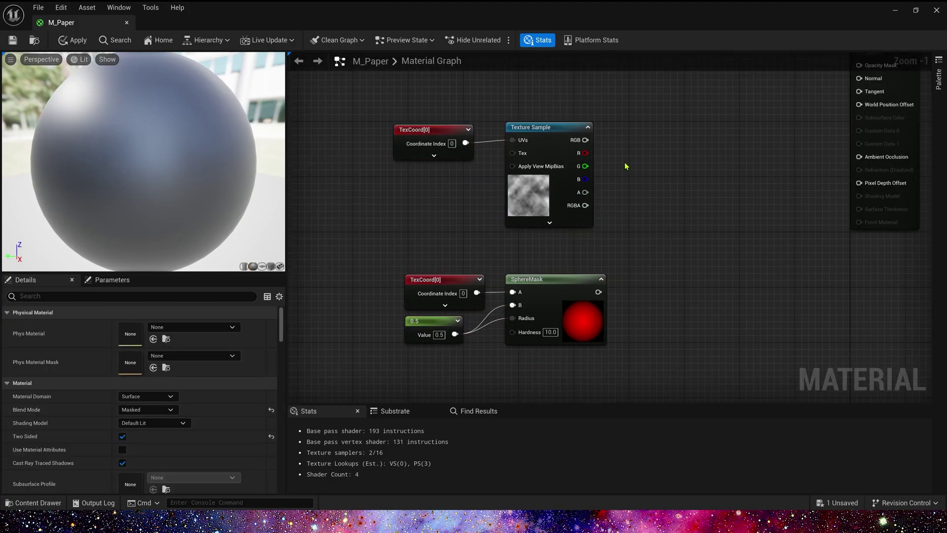
right_click_drag(645, 143, 632, 171)
left_click(643, 170)
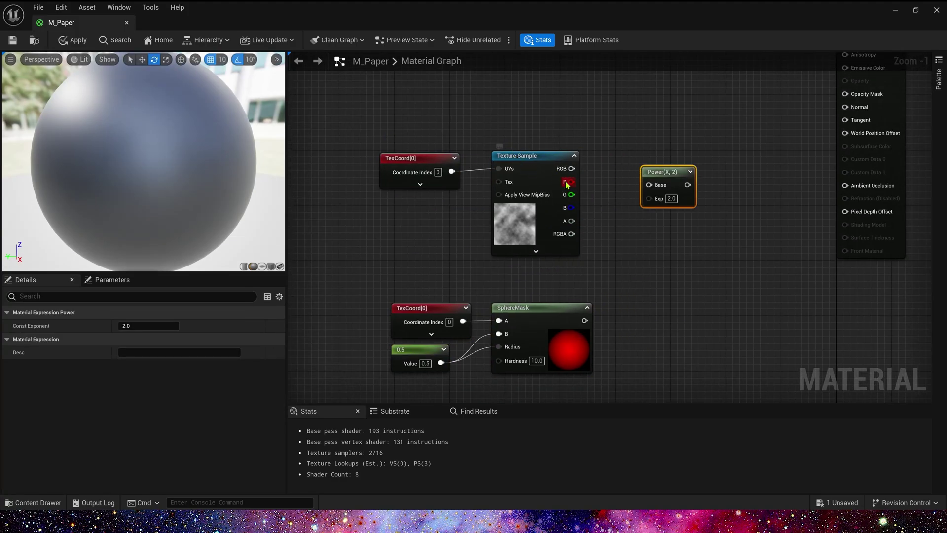
left_click_drag(571, 182, 663, 185)
left_click(690, 172)
Move the noise nodes farther from the output node and set the Power node's exponent to 0.5
left_click_drag(677, 136, 391, 248)
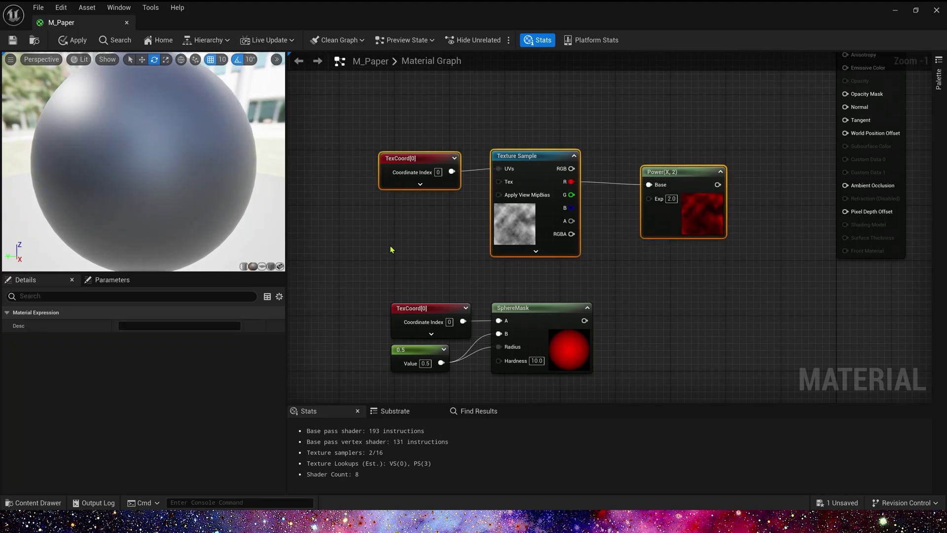
left_click_drag(660, 223, 570, 202)
left_click(577, 229)
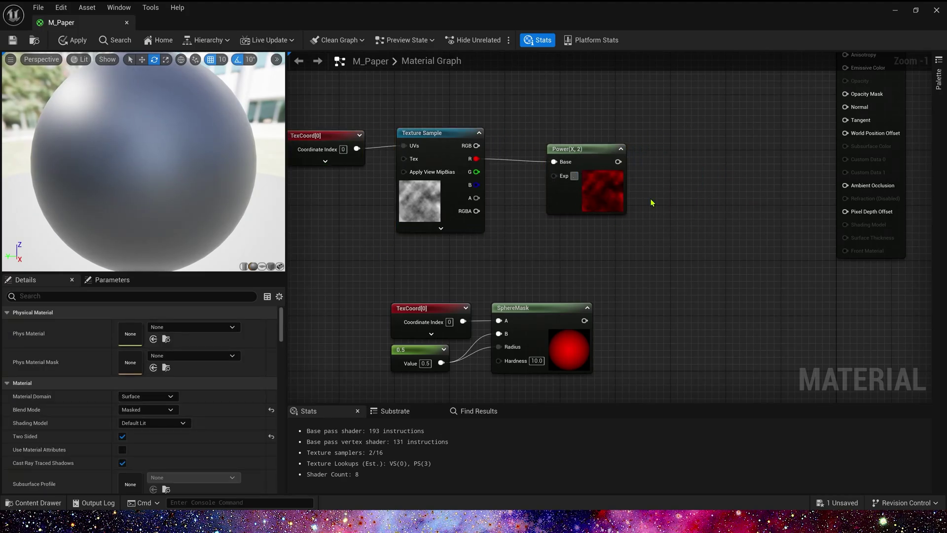
type("0.5")
key("Return")
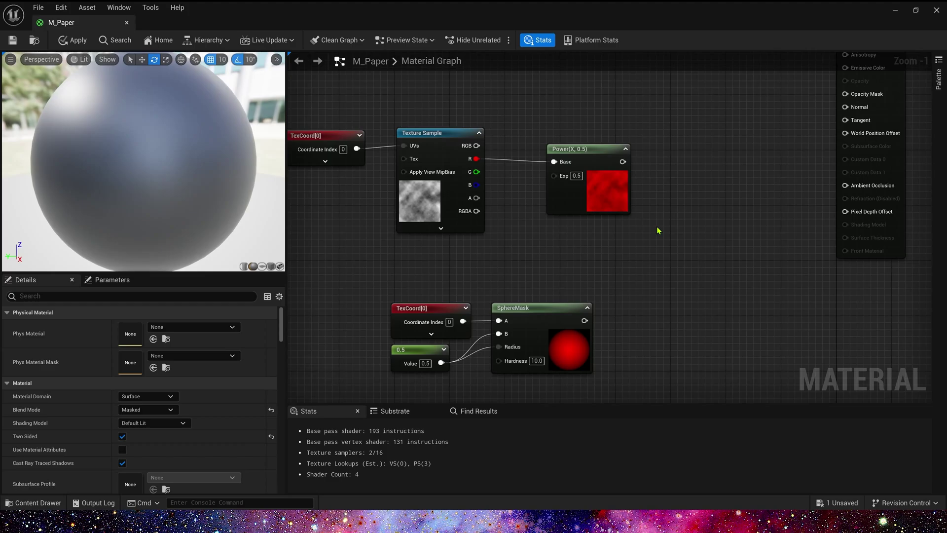
Add a Multiply node with the Power result in A and the SphereMask result in B
left_click(683, 218)
left_click_drag(623, 162, 656, 281)
left_click_drag(656, 282, 584, 320)
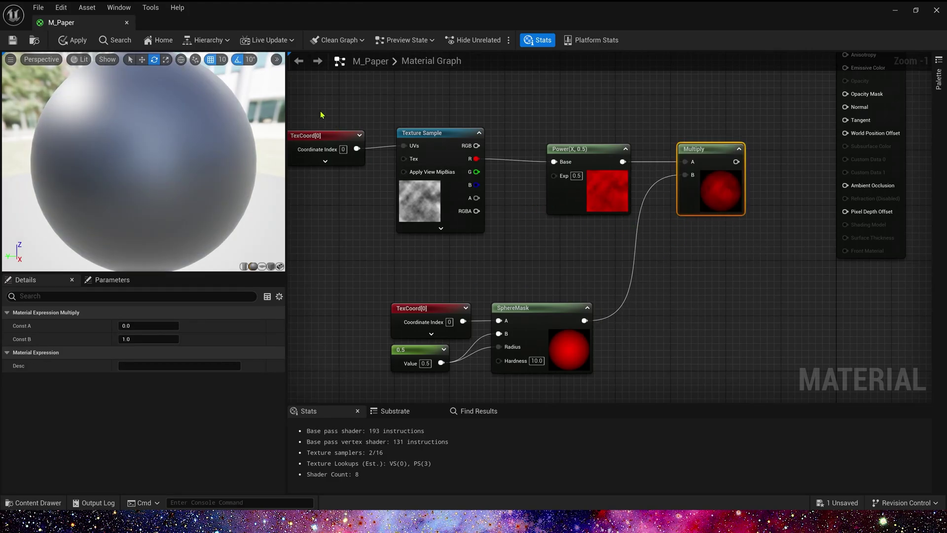
Shift the whole node network away from the output node and connect the Multiply result to Opacity Mask
left_click_drag(321, 115, 701, 387)
left_click_drag(708, 148, 638, 107)
left_click(700, 177)
right_click_drag(745, 144, 714, 224)
left_click_drag(634, 200, 813, 174)
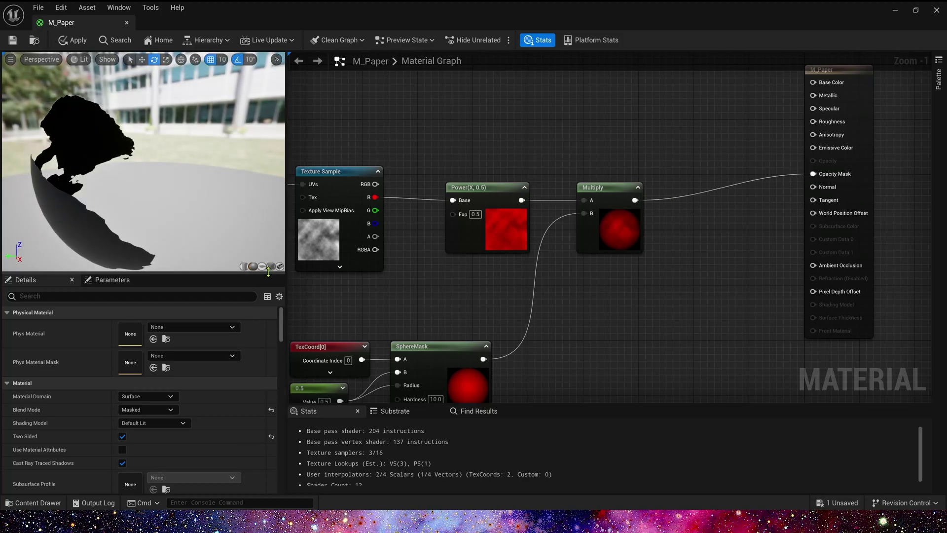
Switch the material preview to a plane and orbit around it to inspect the masked paper shape
left_click(262, 266)
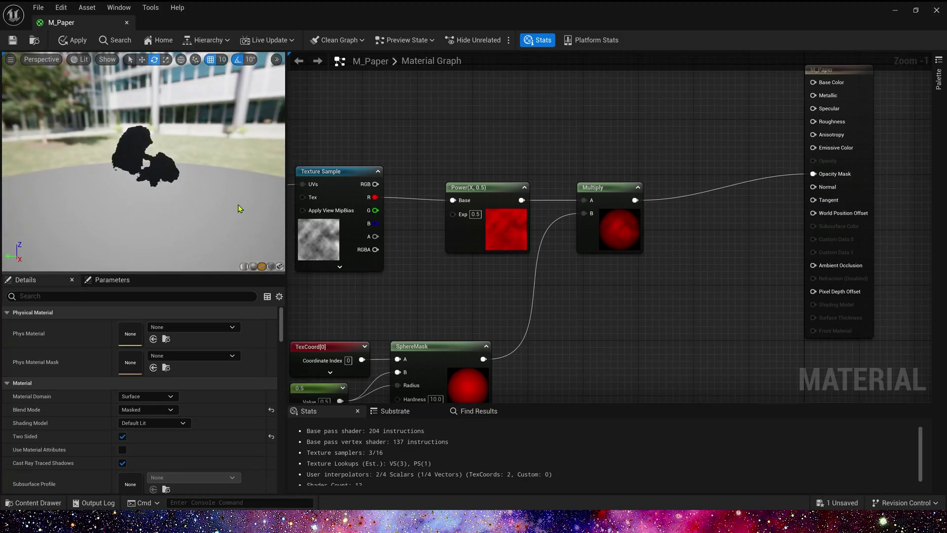
left_click_drag(238, 207, 94, 165)
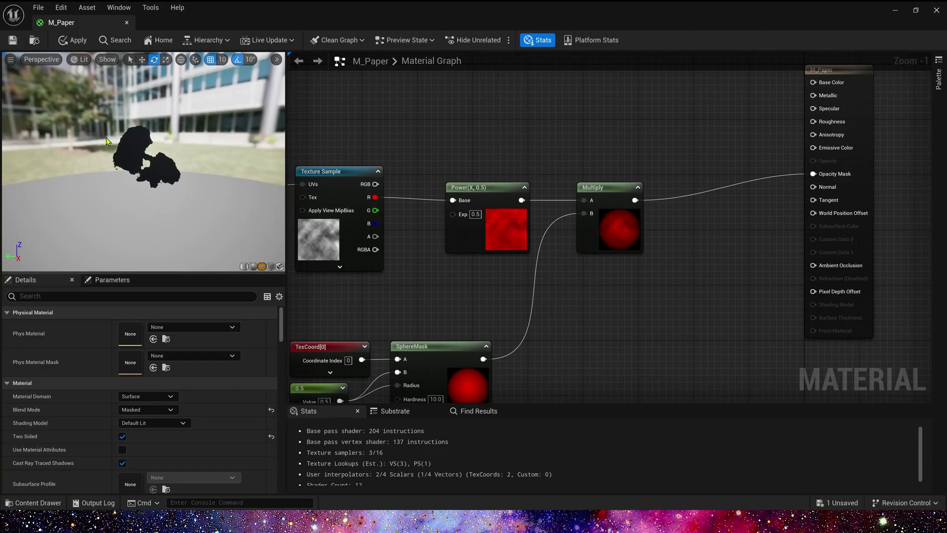
Try an exponent of 0.1 on the Power node
left_click(474, 214)
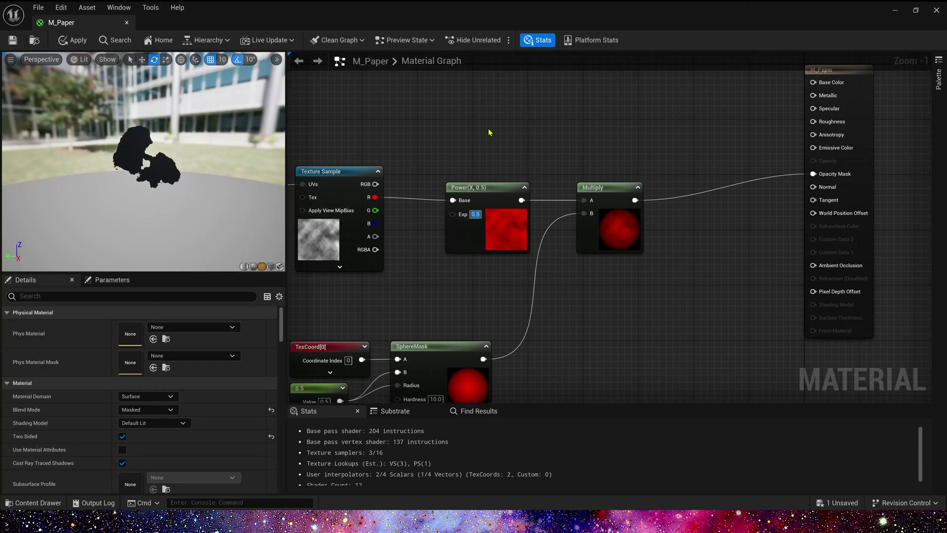
type("0.1")
key("Return")
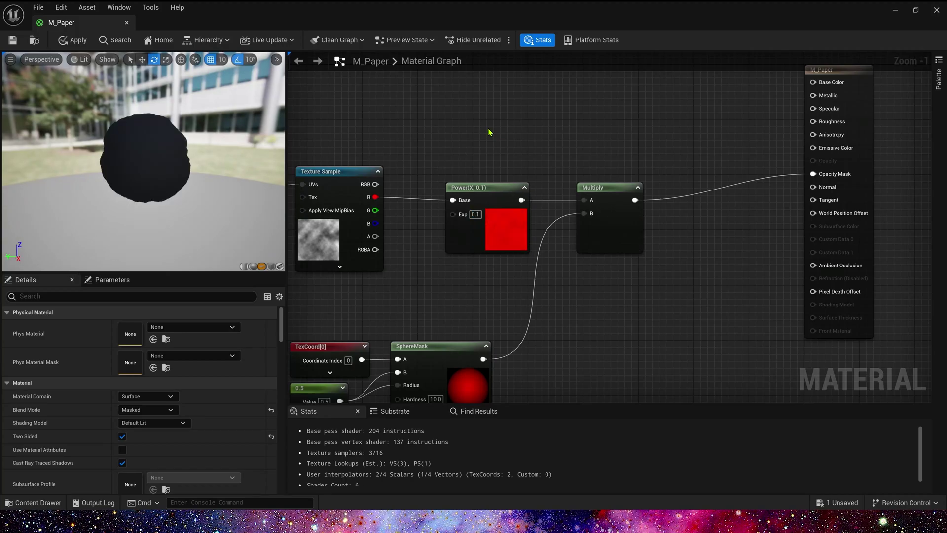
Set the Power node's exponent to 1
left_click(474, 215)
type("1")
key("Return")
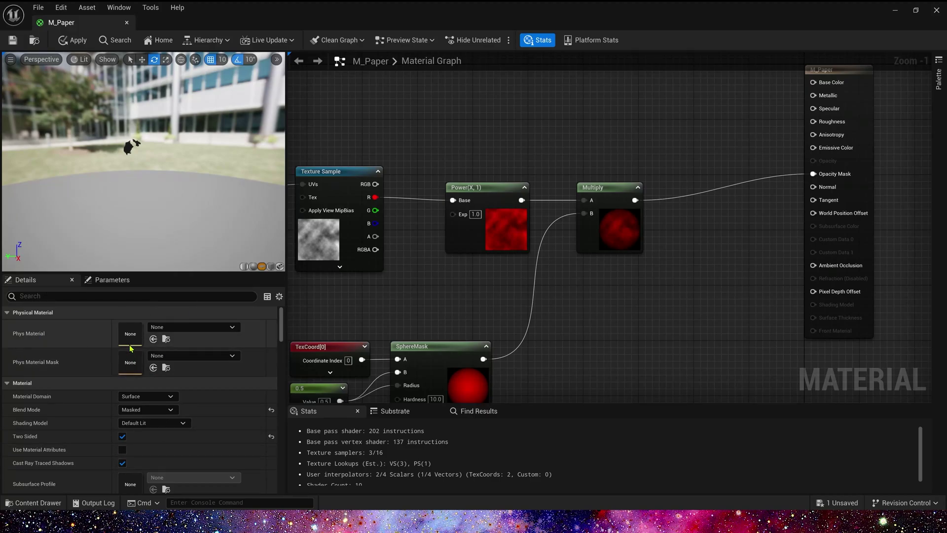
Preview the Multiply node's output on the plane and compare it with the material's Opacity Mask Clip Value setting
scroll(147, 377, "down", 6)
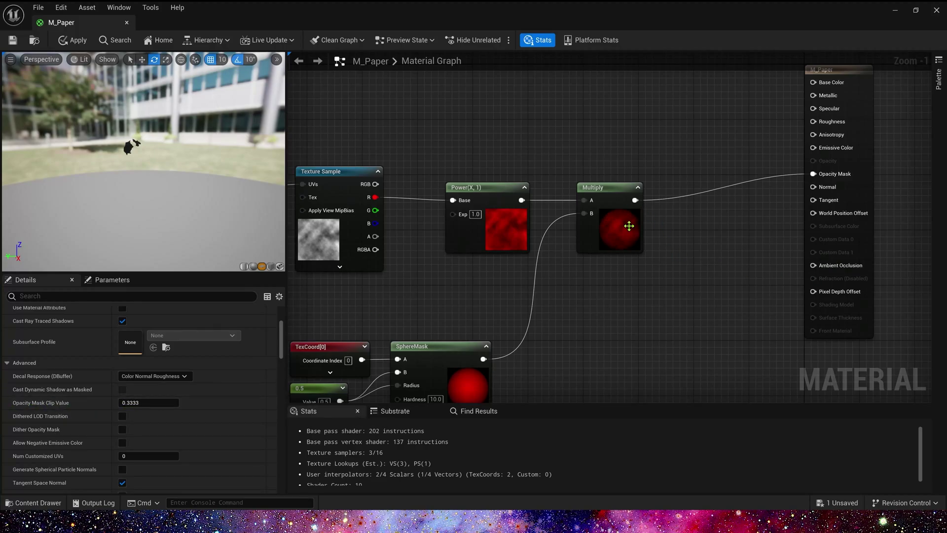
right_click(620, 201)
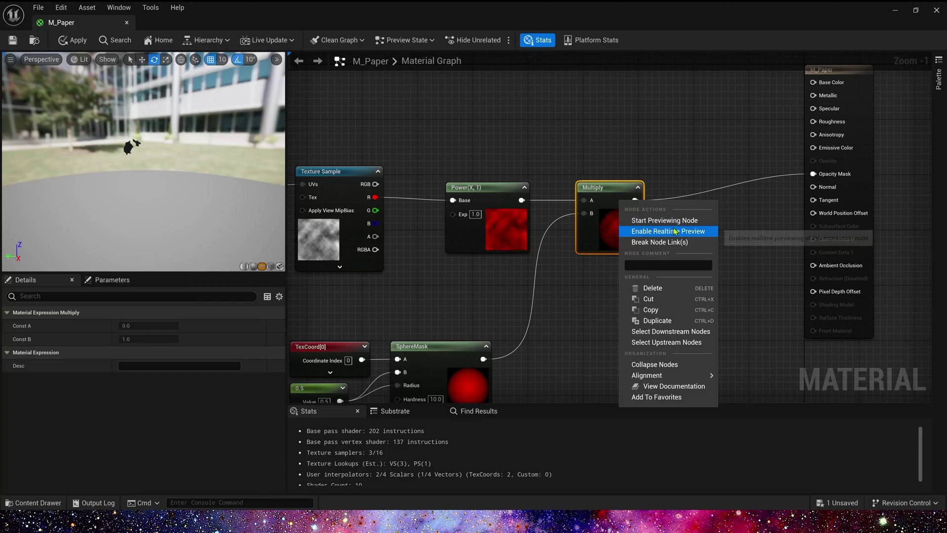
left_click(587, 150)
left_click(612, 202)
right_click(611, 202)
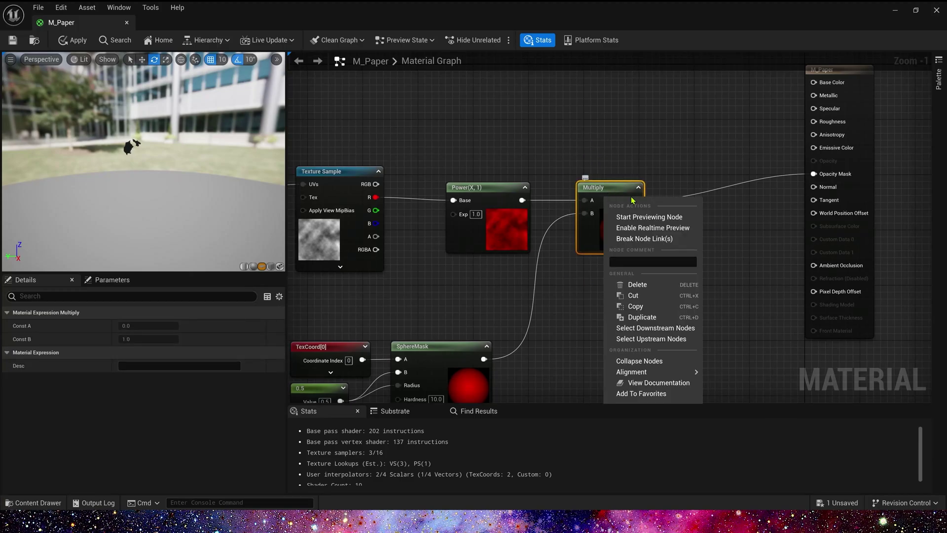
left_click(634, 213)
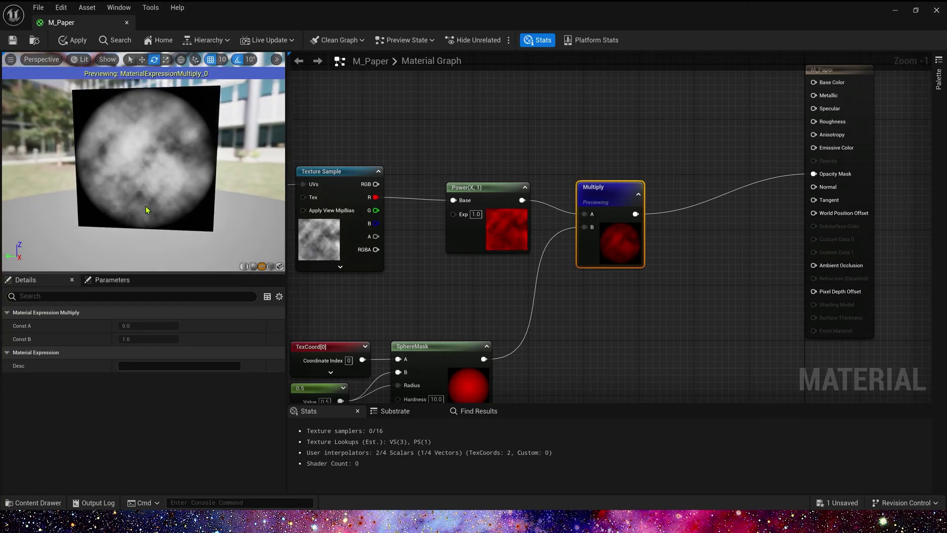
left_click(540, 310)
scroll(182, 386, "down", 10)
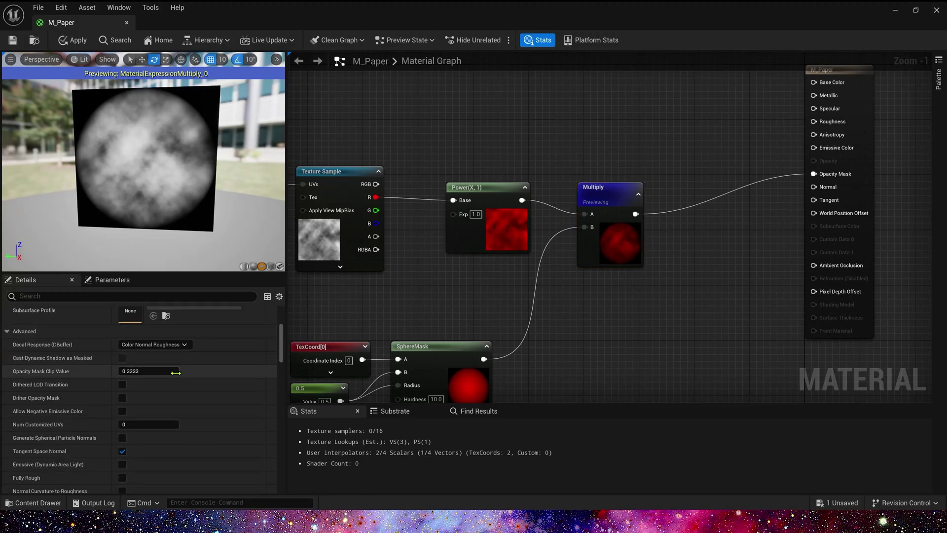
scroll(260, 382, "up", 5)
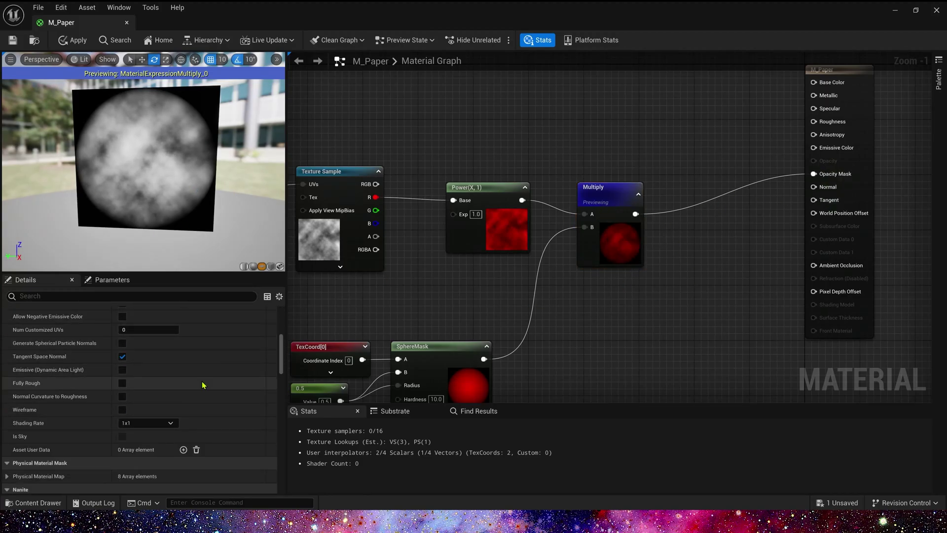
left_click_drag(142, 167, 126, 117)
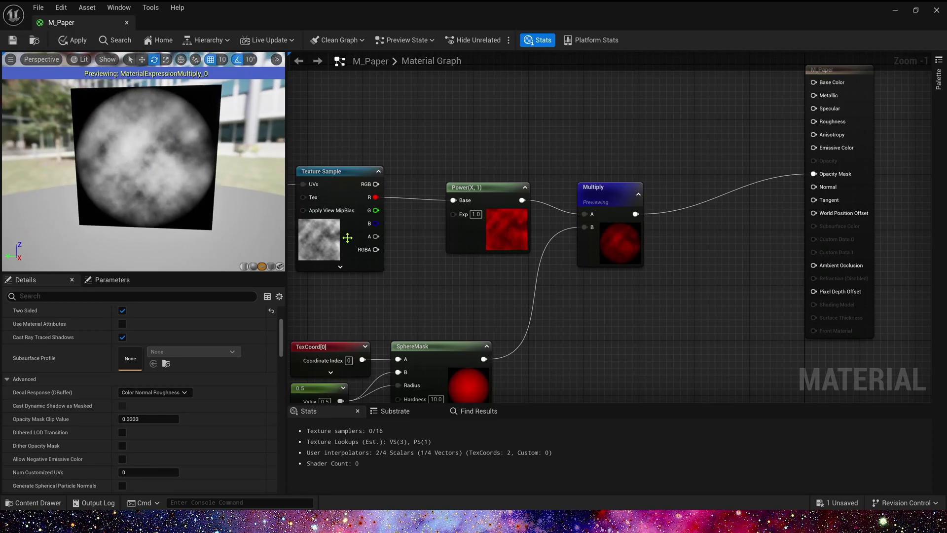
Stop previewing the Multiply node and set the material's Opacity Mask Clip Value to 0.1
right_click(601, 188)
left_click(634, 212)
left_click(567, 300)
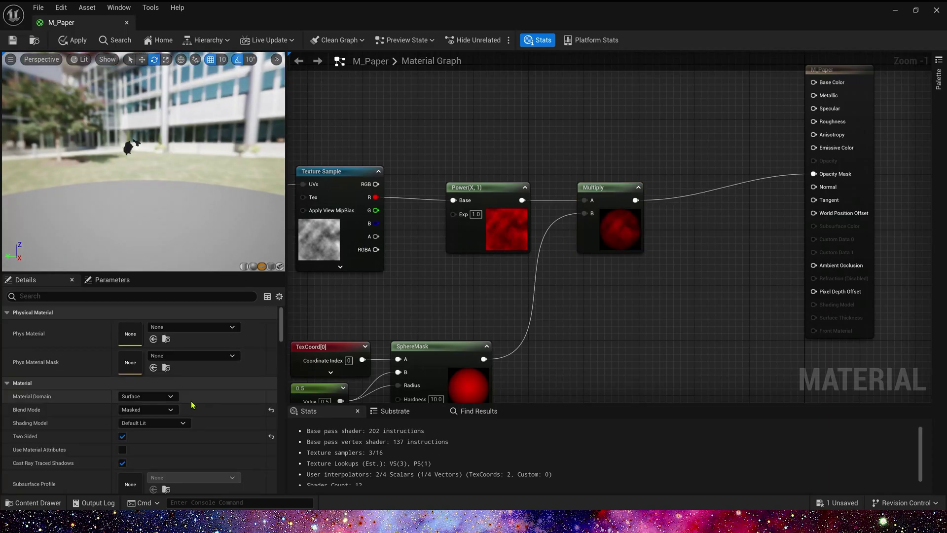
scroll(177, 400, "down", 6)
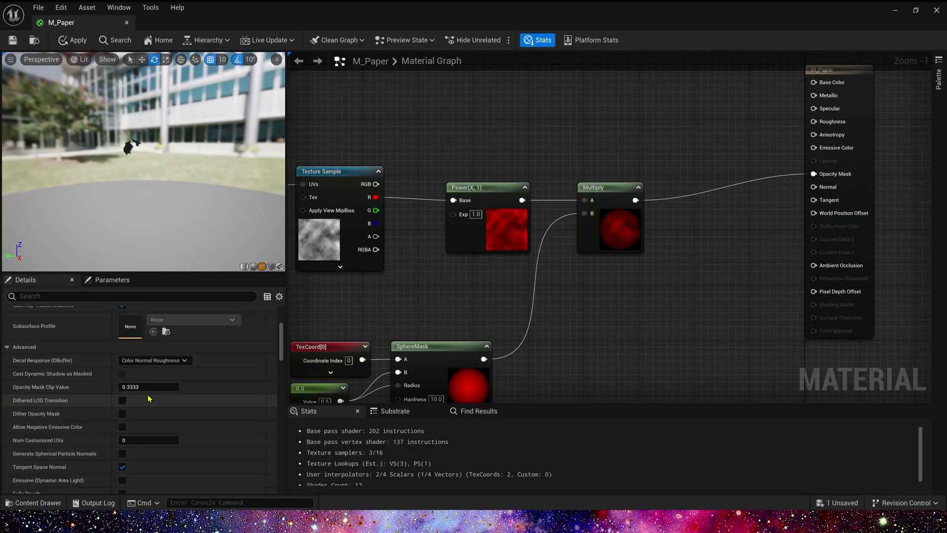
left_click(135, 387)
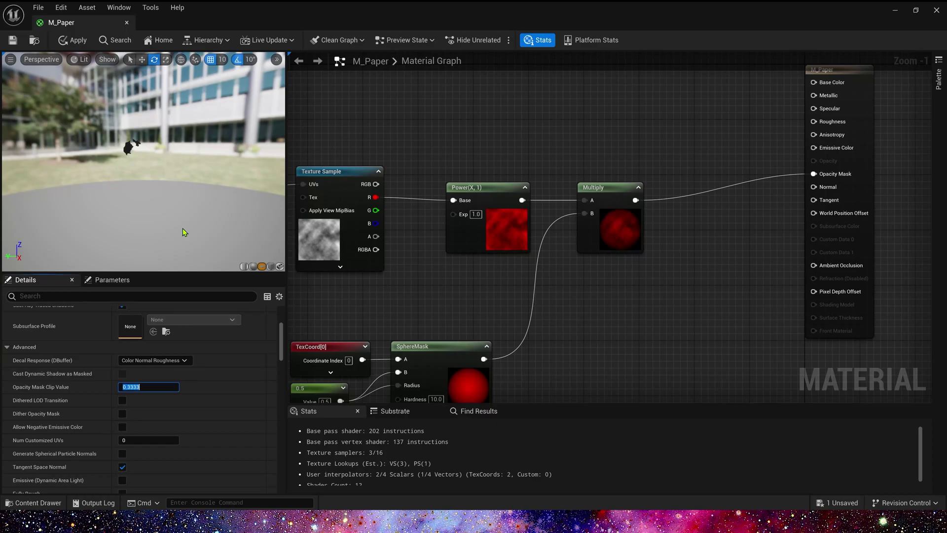
type("0.1")
key("Return")
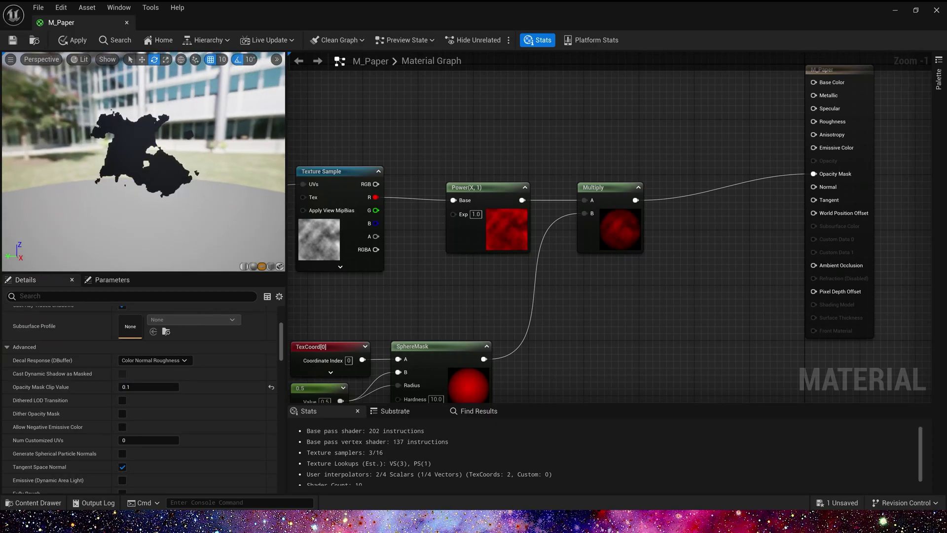
left_click_drag(145, 174, 166, 188)
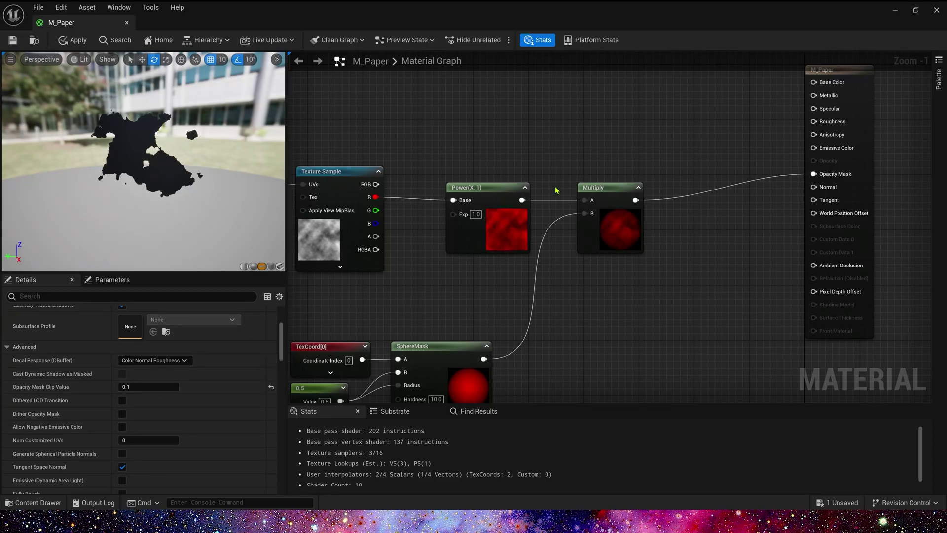
Add a Particle Color node in the free space above the noise texture's coordinate node
scroll(548, 156, "down", 2)
right_click_drag(469, 141, 565, 181)
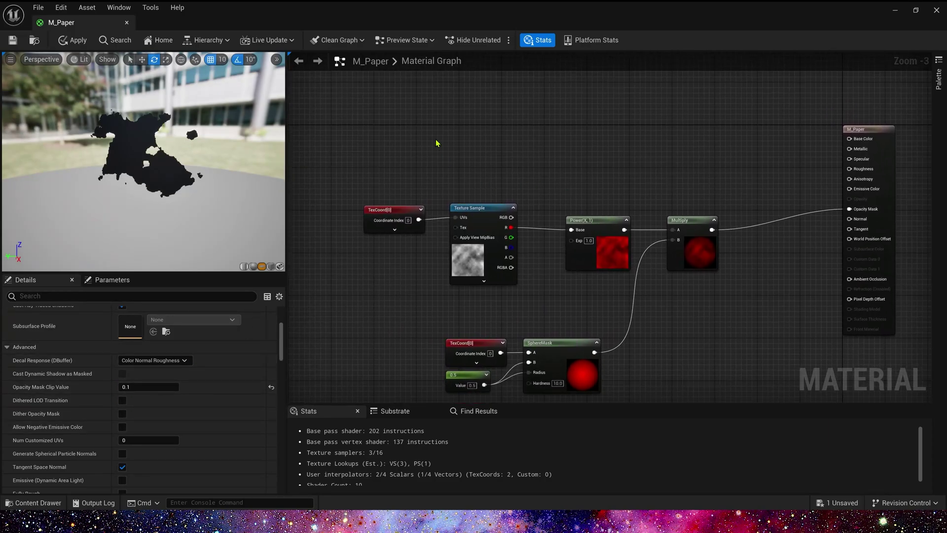
right_click_drag(436, 143, 418, 127)
right_click(381, 138)
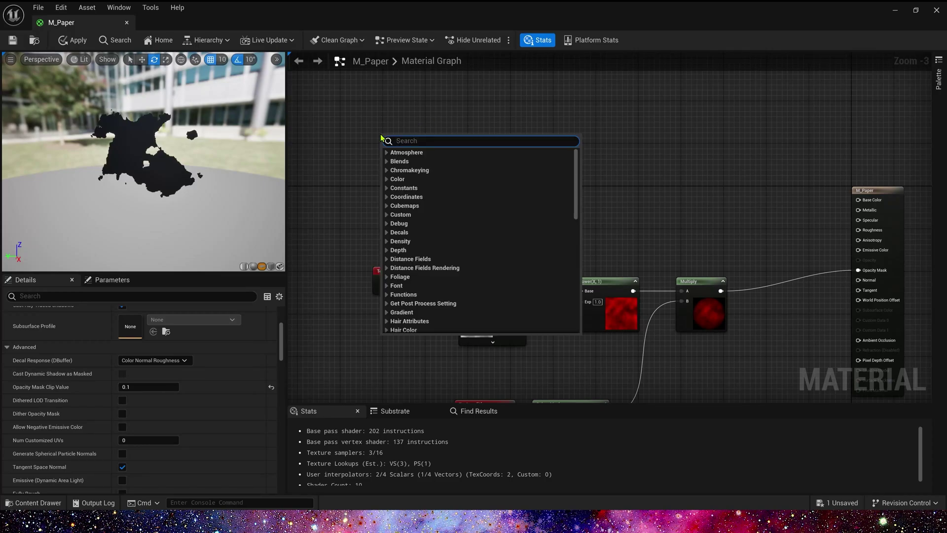
type("par")
left_click(471, 244)
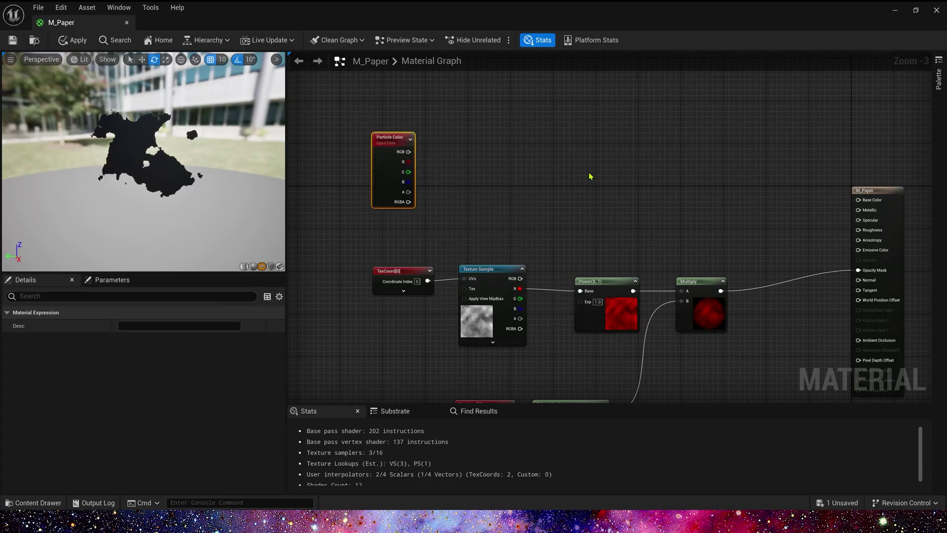
Add a second Multiply node with Particle Color's R output in A and the Power result in B
key("m")
left_click(626, 170)
left_click_drag(408, 162, 632, 184)
left_click_drag(633, 291, 633, 195)
left_click_drag(643, 174, 644, 159)
Connect the new Multiply result to Base Color and move that node closer to the material output
right_click_drag(694, 165, 635, 156)
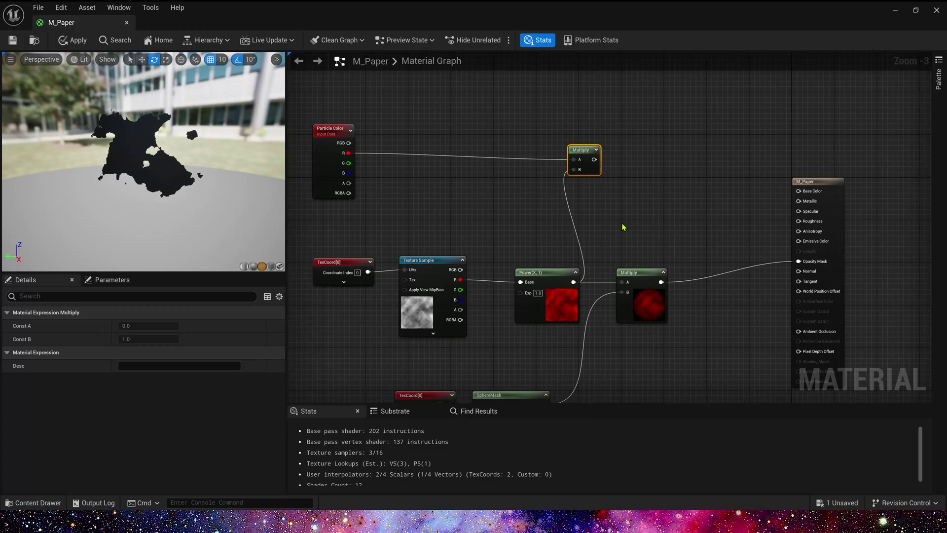
left_click_drag(594, 160, 812, 196)
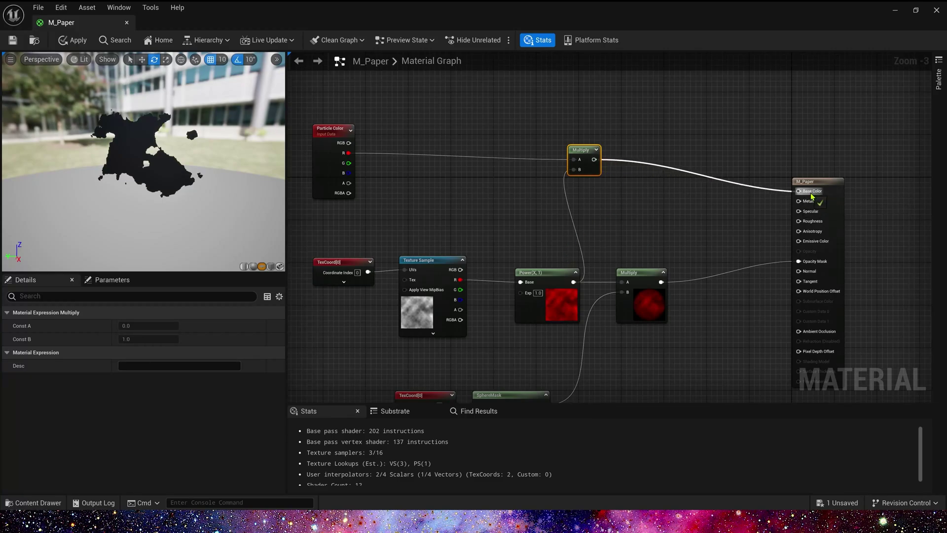
left_click_drag(811, 196, 811, 196)
left_click_drag(590, 152, 665, 152)
right_click_drag(606, 193, 510, 177)
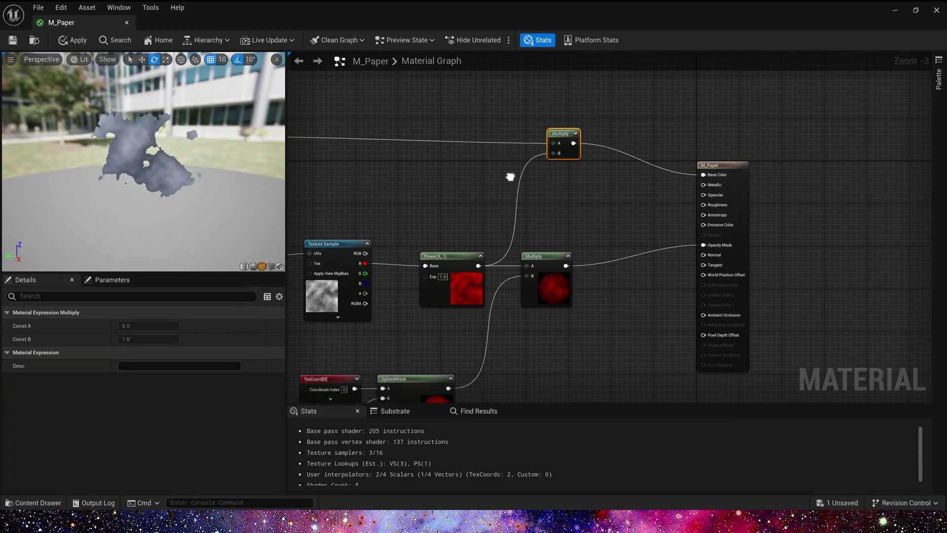
Multiply the Base Color result by 0.1 in a new node and feed it into Emissive Color, moving the output node away for room
key("m")
left_click(626, 171)
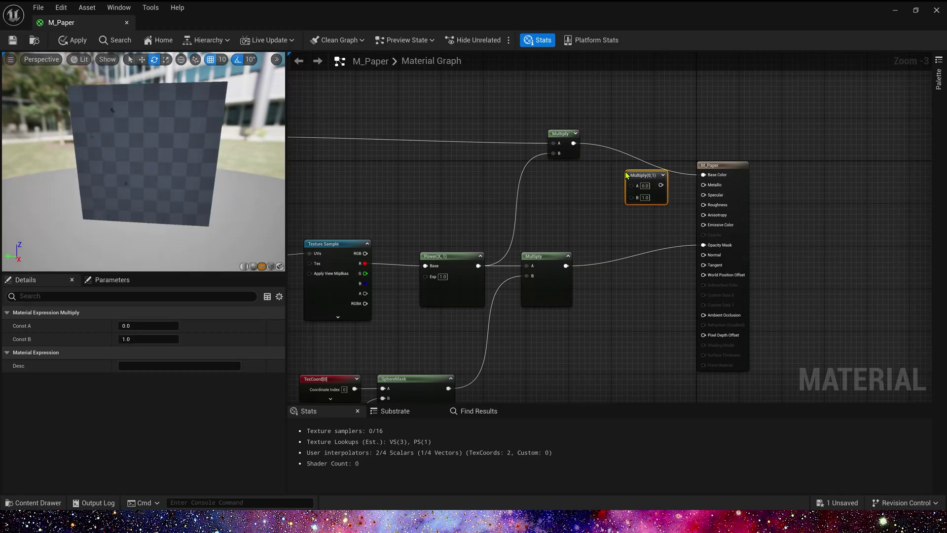
left_click_drag(708, 165, 793, 171)
left_click_drag(565, 143, 642, 190)
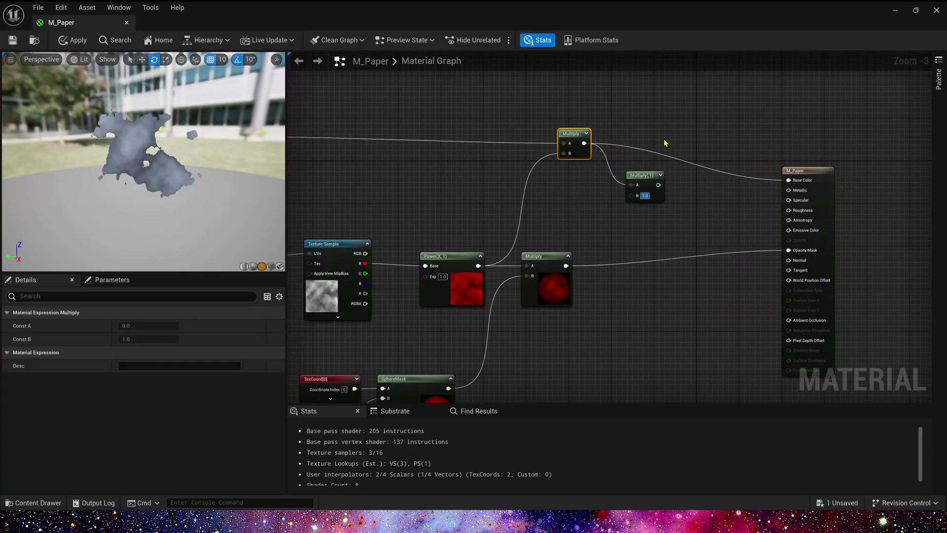
type("0.1")
key("Return")
left_click_drag(661, 185, 649, 214)
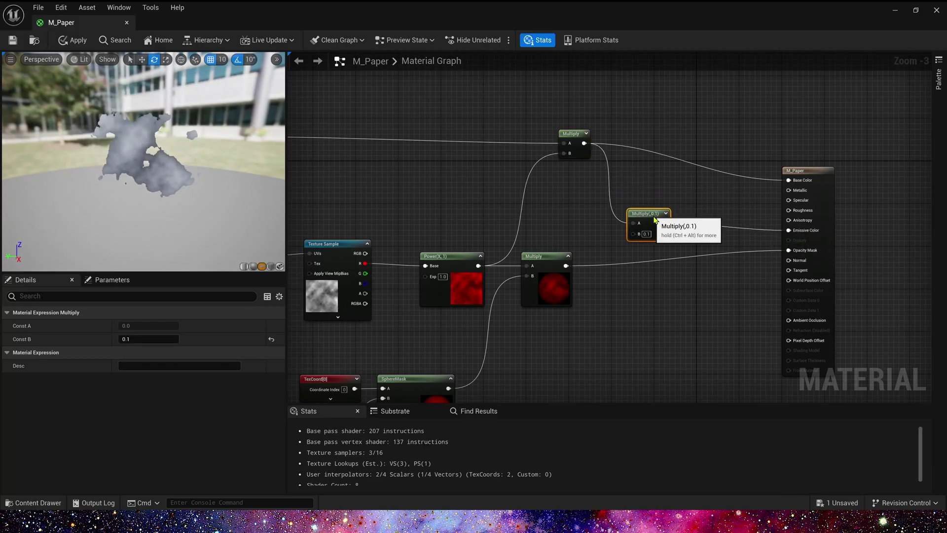
Replace the R connection into the Base Color Multiply with Particle Color's RGB output and align the Particle Color node with it
right_click_drag(590, 184, 700, 194)
left_click(677, 197)
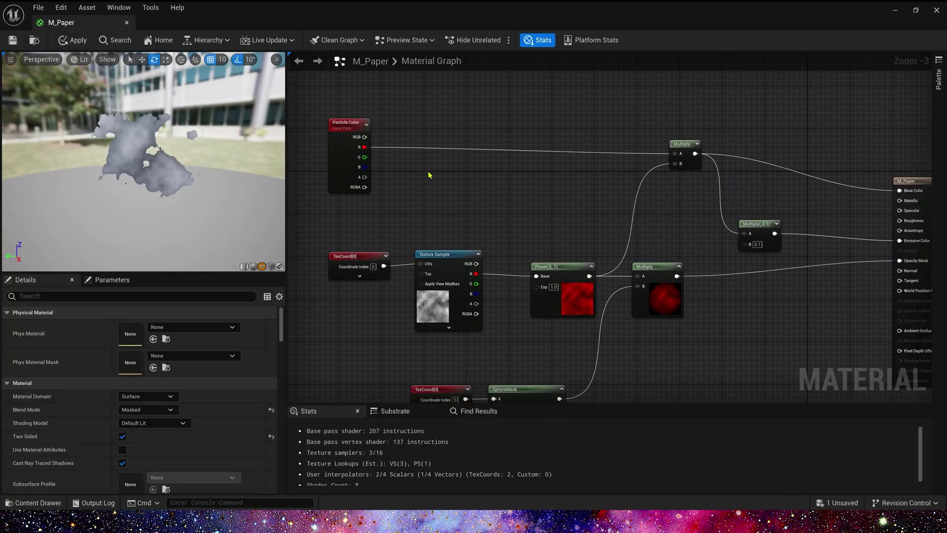
left_click_drag(362, 137, 674, 153)
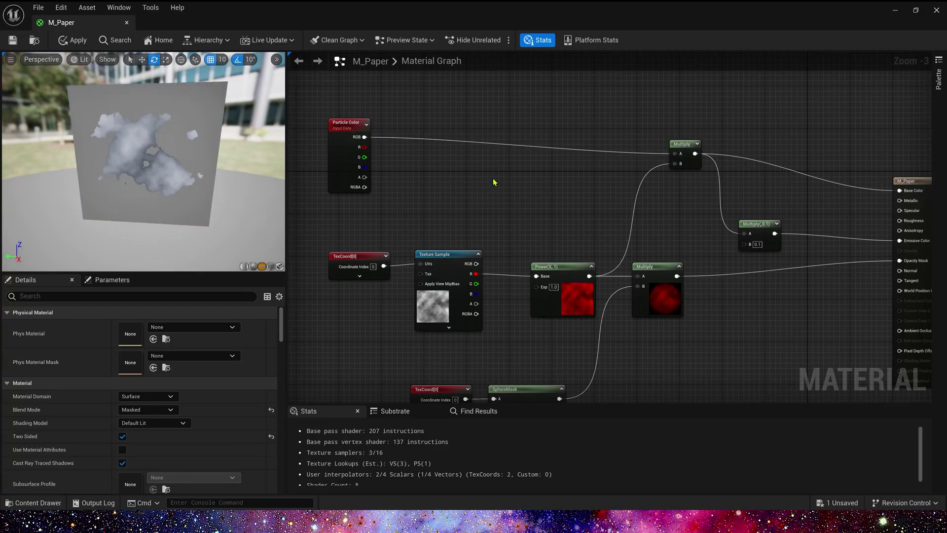
left_click_drag(343, 124, 348, 140)
left_click(515, 201)
Add a Dynamic Parameter node below the noise texture's coordinate node and name its first parameter Random
right_click_drag(508, 262, 513, 215)
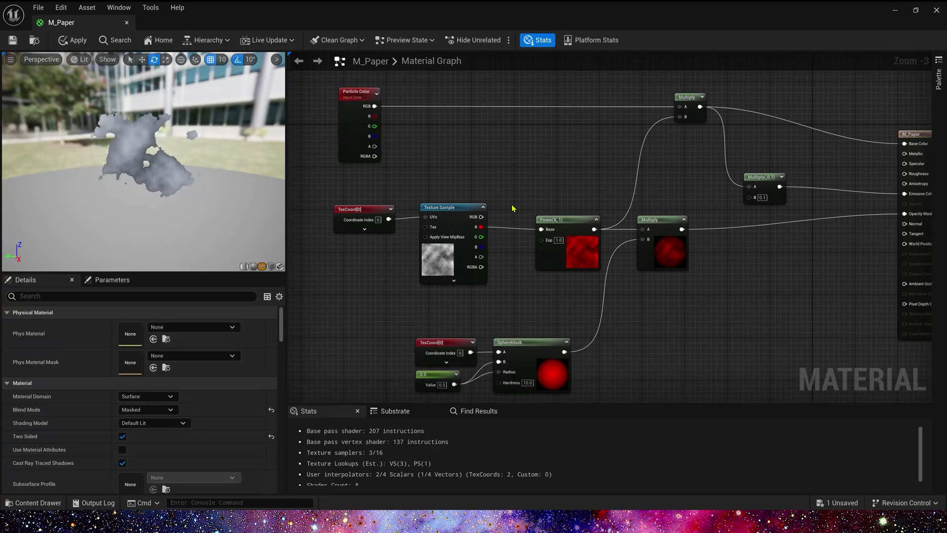
right_click_drag(439, 189, 512, 187)
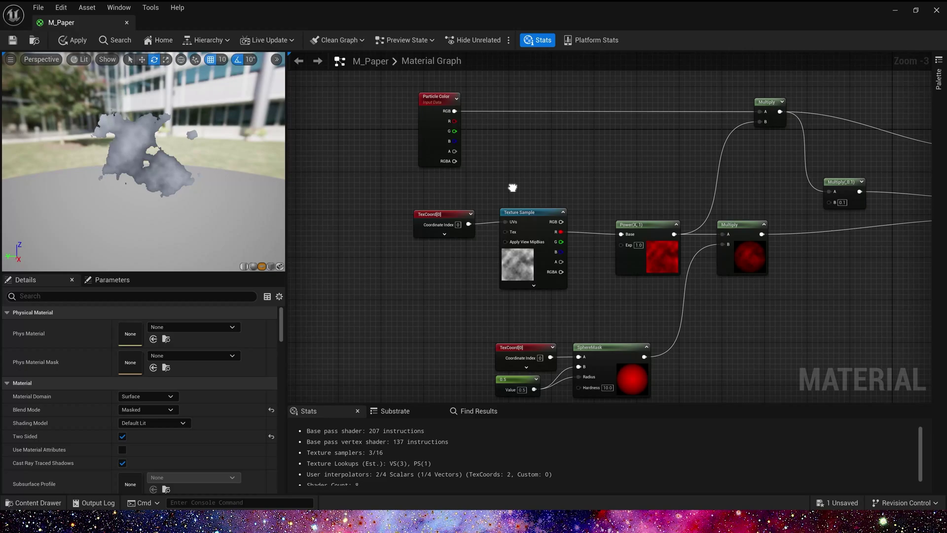
right_click(346, 257)
type("dy")
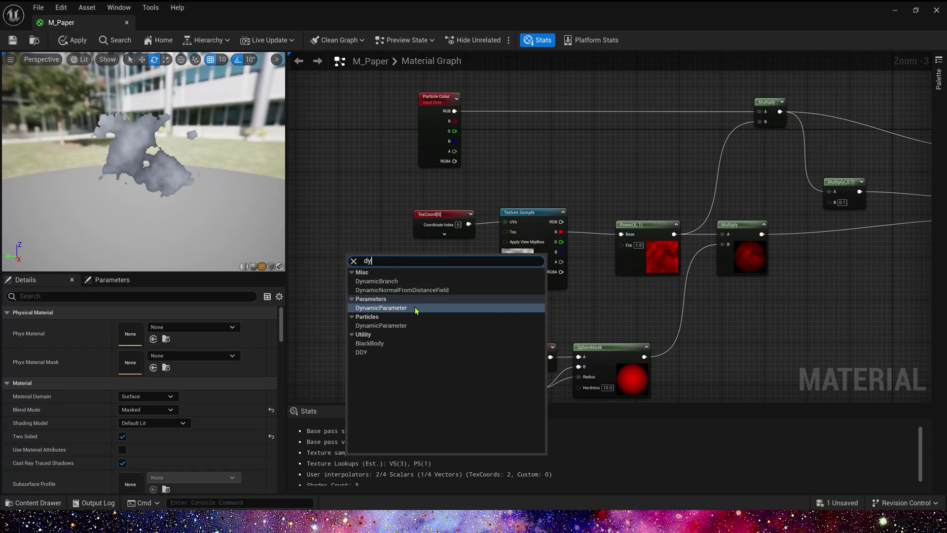
left_click(394, 307)
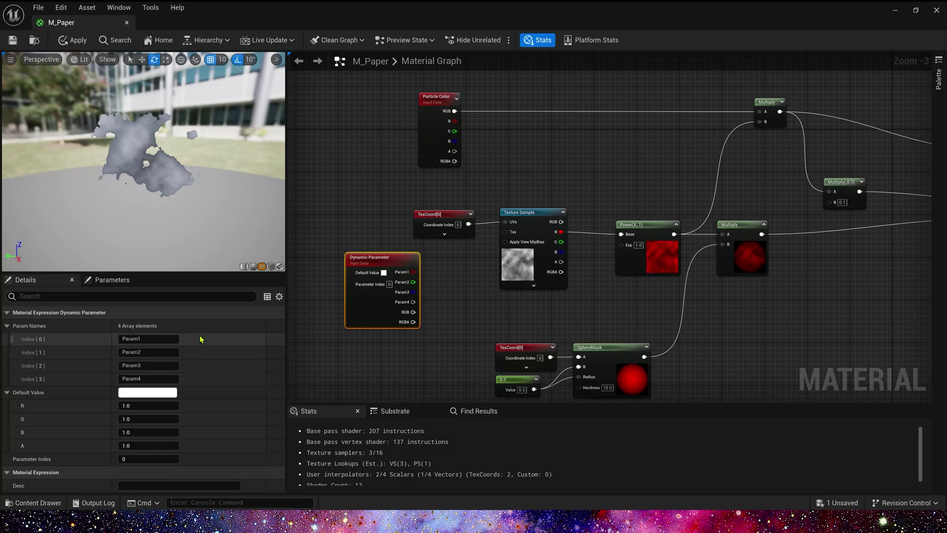
left_click(159, 338)
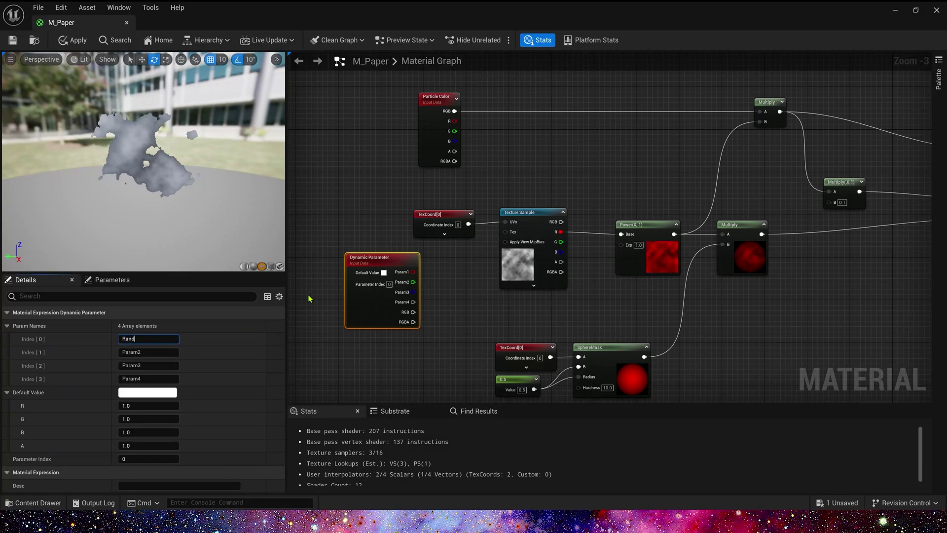
Insert an Add node between the noise TexCoord and the Texture Sample's UVs, with the Random parameter in B
mouse_move(449, 212)
left_mouse_down()
mouse_move(389, 214)
mouse_move(419, 227)
mouse_move(449, 224)
left_mouse_up()
left_click(460, 234)
key("a")
left_click(439, 212)
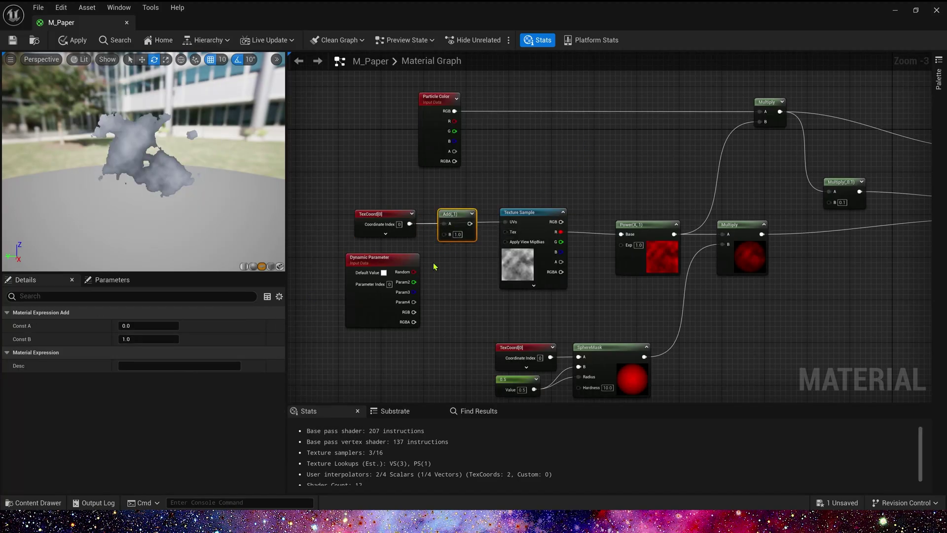
left_click_drag(413, 272, 506, 222)
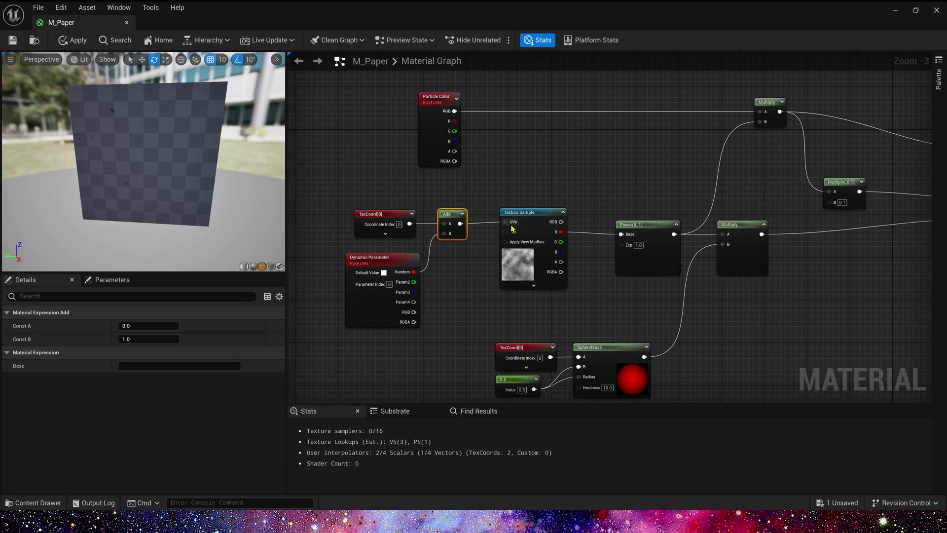
Set the Dynamic Parameter's default R value to 0.468
left_click(372, 253)
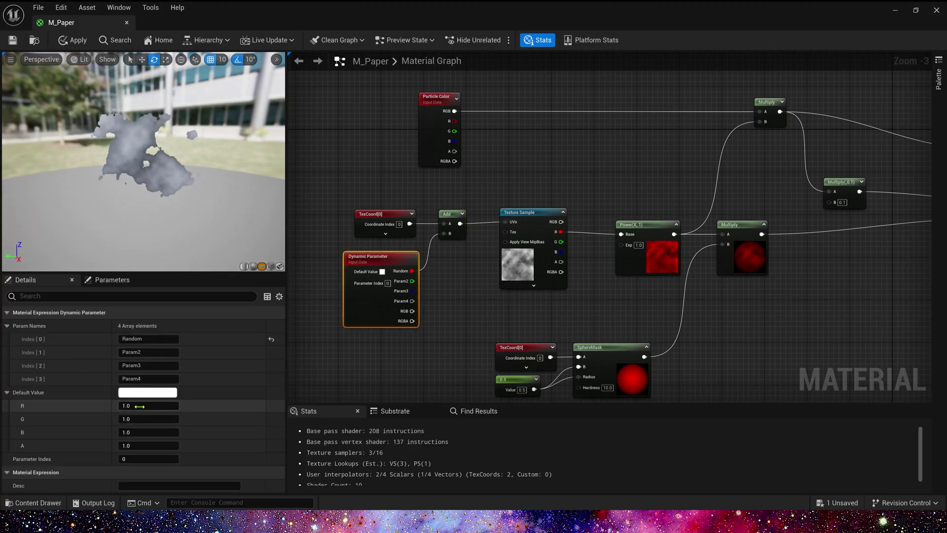
left_click_drag(164, 405, 151, 406)
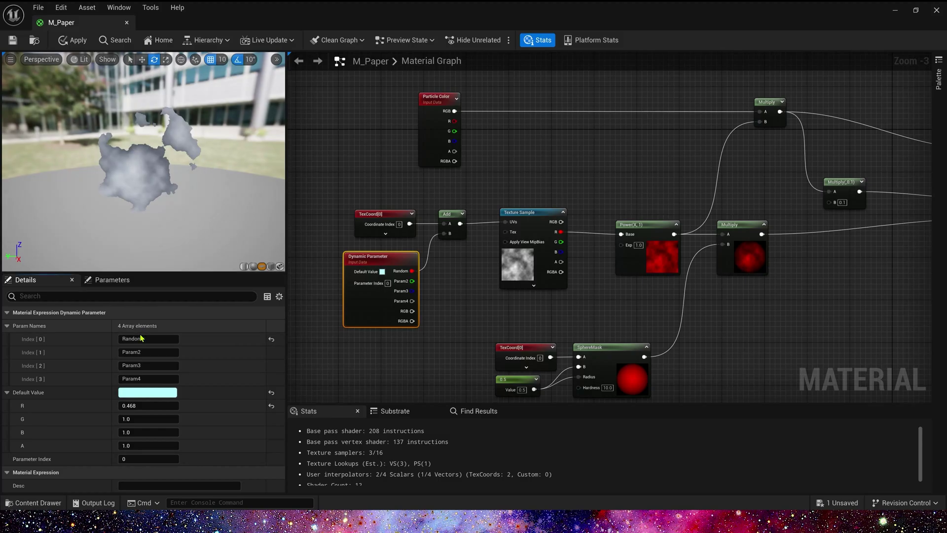
Set the Dynamic Parameter's default R value to 0.788 and rename its second parameter Power
mouse_move(158, 406)
left_mouse_down()
mouse_move(148, 407)
mouse_move(165, 414)
left_mouse_up()
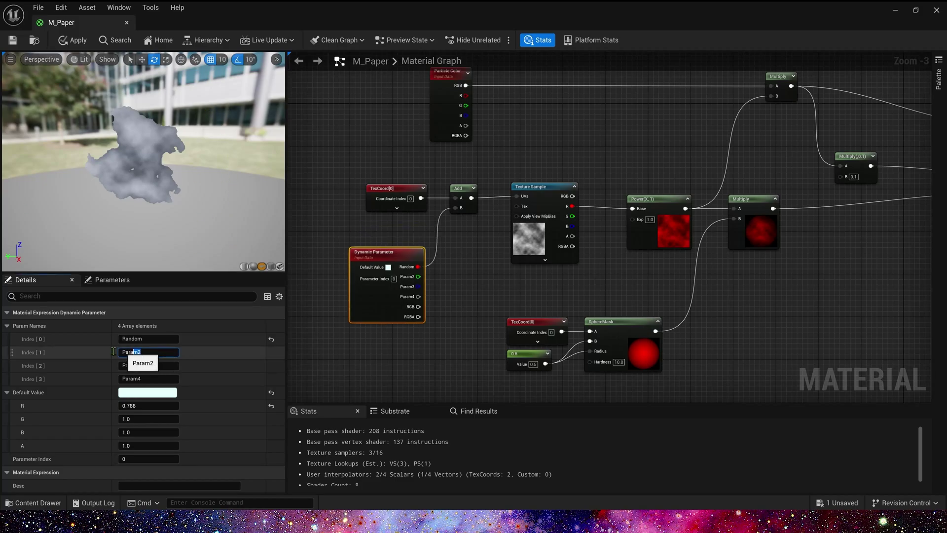
left_click(135, 351)
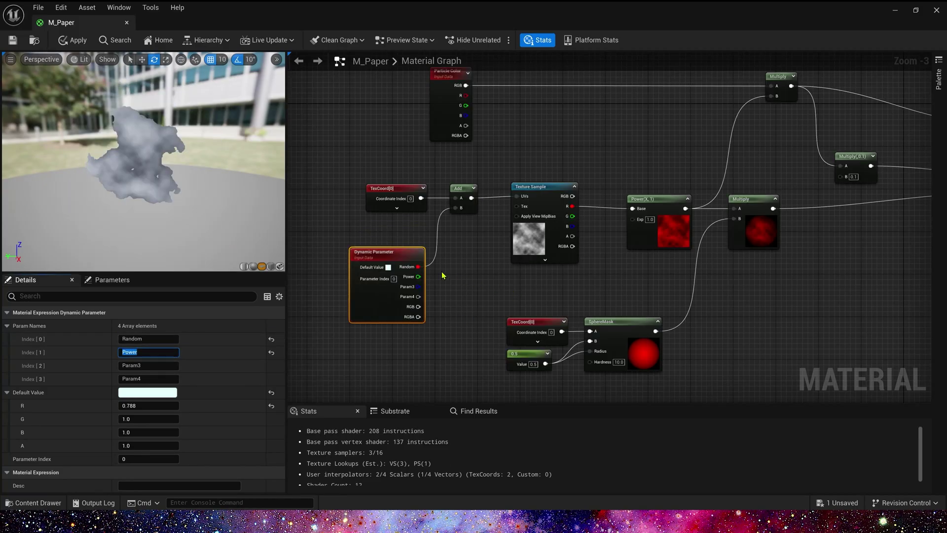
Connect the Dynamic Parameter's Power output to the Power node's Exp input, routing the wire below the Texture Sample with a reroute node
left_click_drag(419, 276, 632, 218)
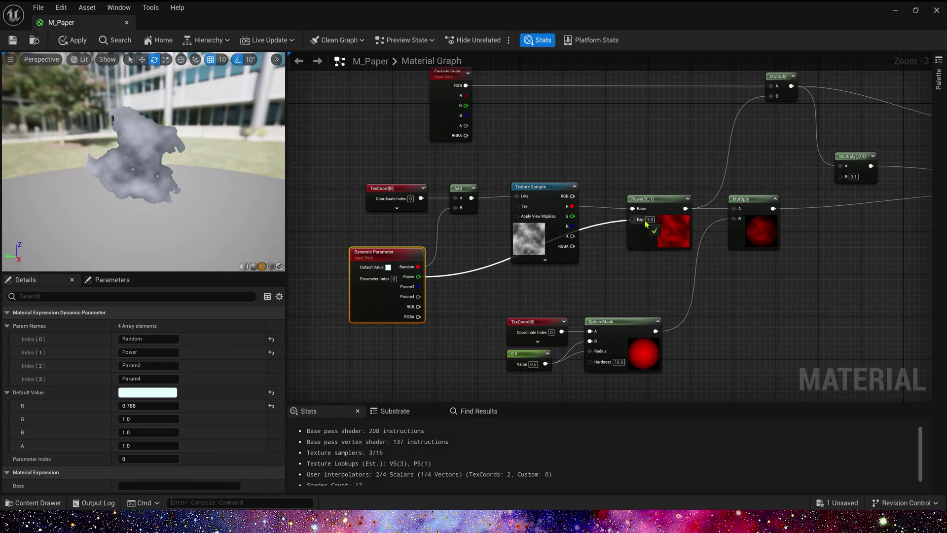
double_click(503, 257)
left_click_drag(507, 261, 611, 280)
left_click(582, 291)
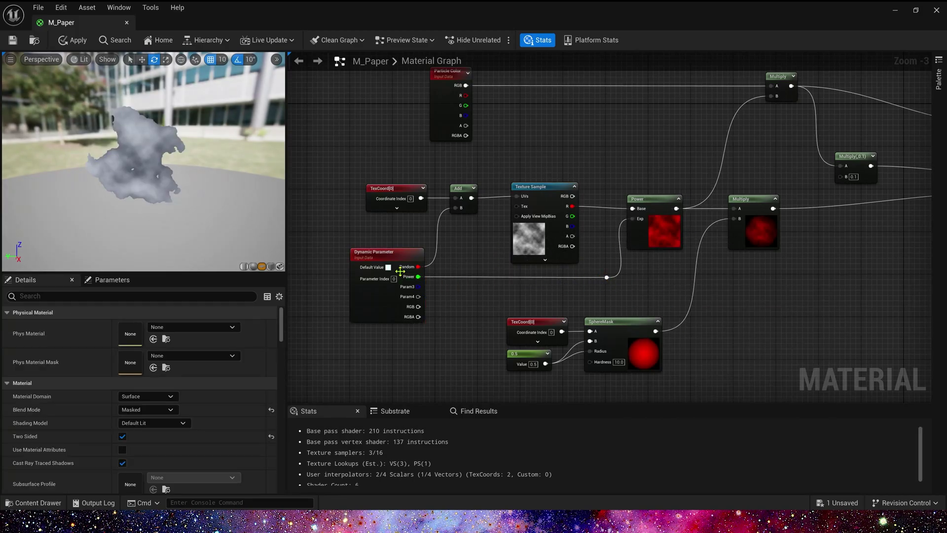
left_click(397, 270)
scroll(508, 306, "down", 1)
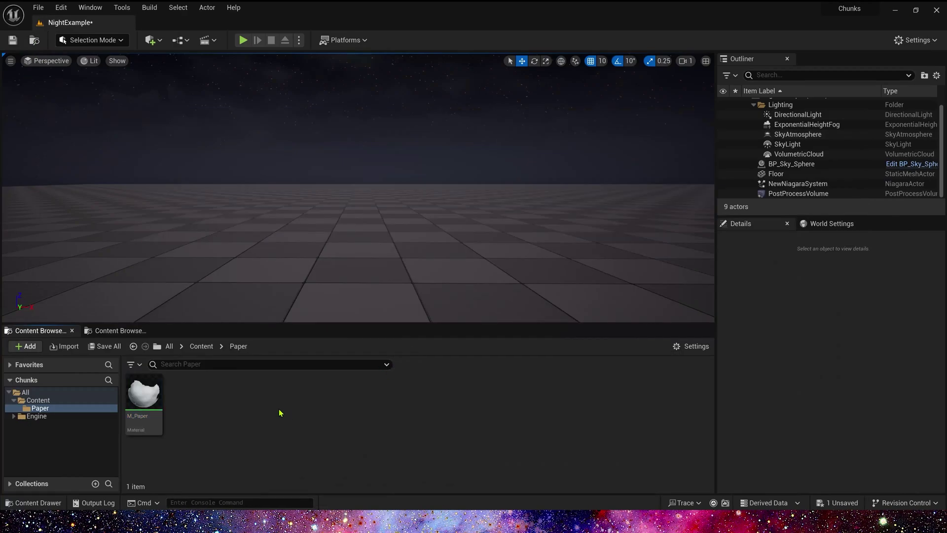
Create a Niagara System in the Paper folder from the Blowing Particles emitter template, keeping the default name NewNiagaraSystem
right_click(280, 416)
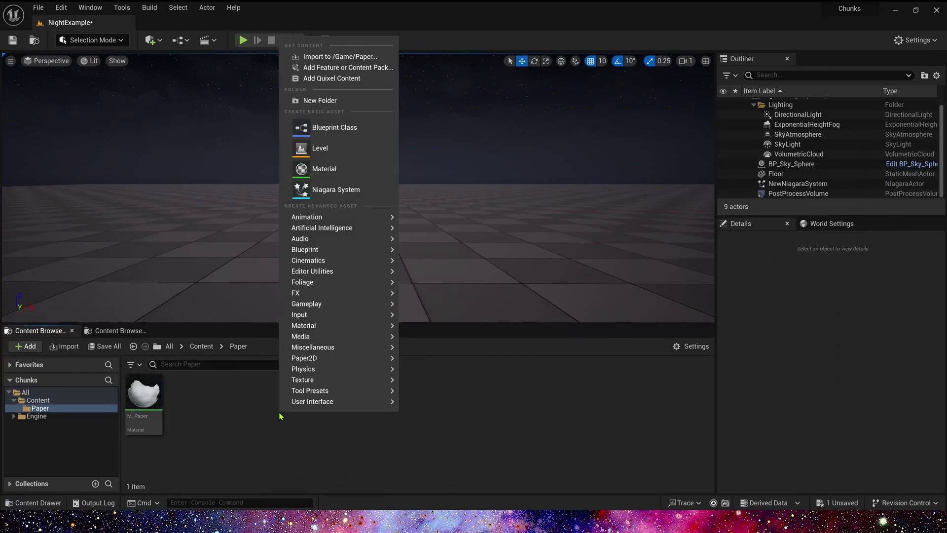
left_click(336, 190)
left_click(461, 417)
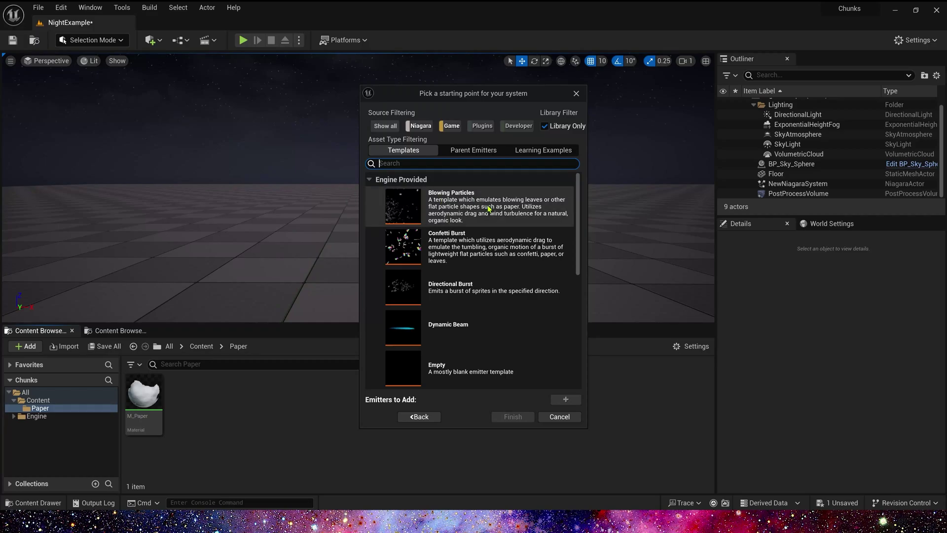
left_click(528, 216)
left_click(565, 399)
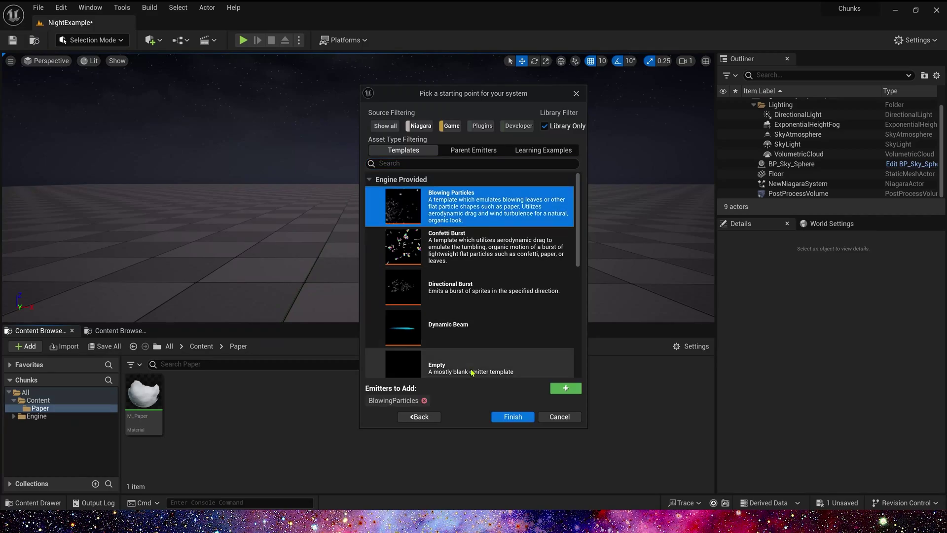
left_click(511, 417)
key("Return")
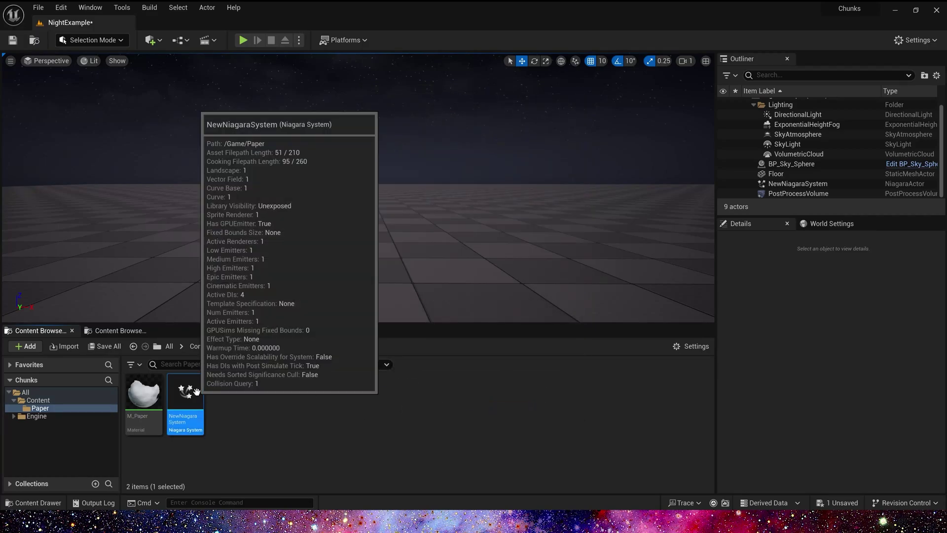
Open NewNiagaraSystem, look around its particle preview and save the system
double_click(189, 395)
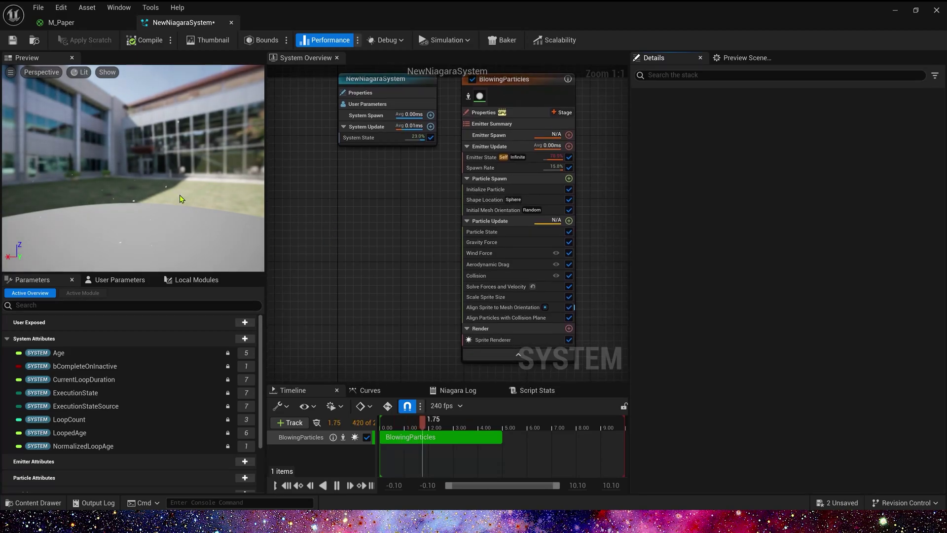
left_click_drag(180, 195, 180, 194)
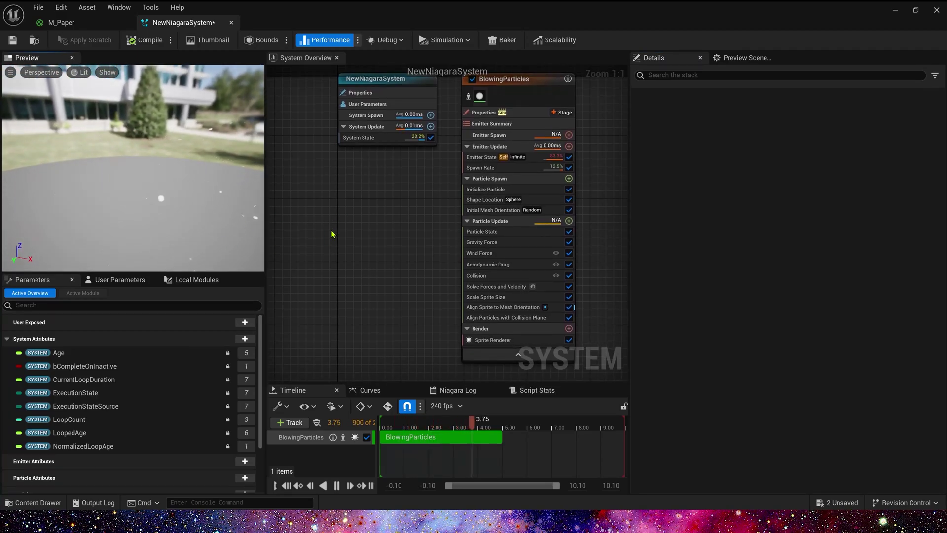
left_click(13, 40)
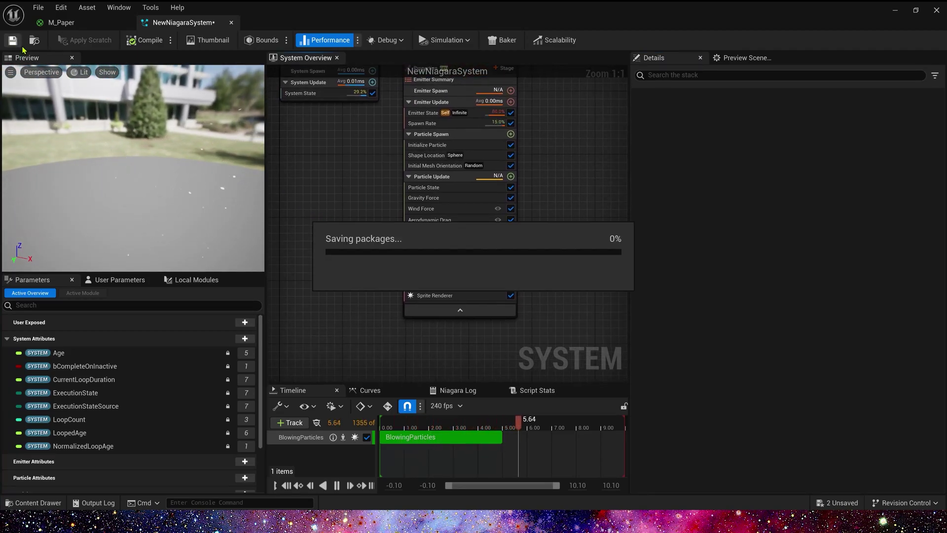
Place NewNiagaraSystem on the level floor at about X -830, Y -130, Z 0 and switch the viewport to Game View
left_click(34, 40)
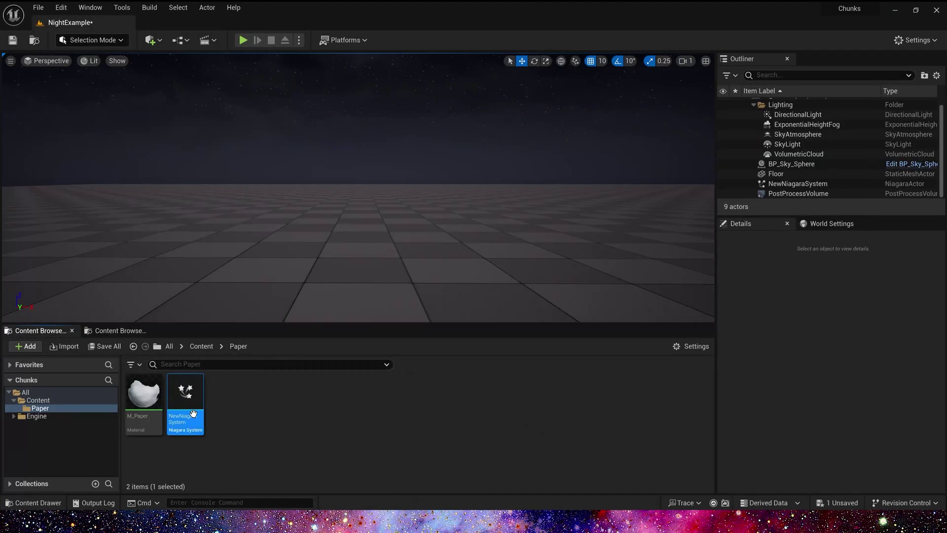
left_click_drag(192, 413, 276, 266)
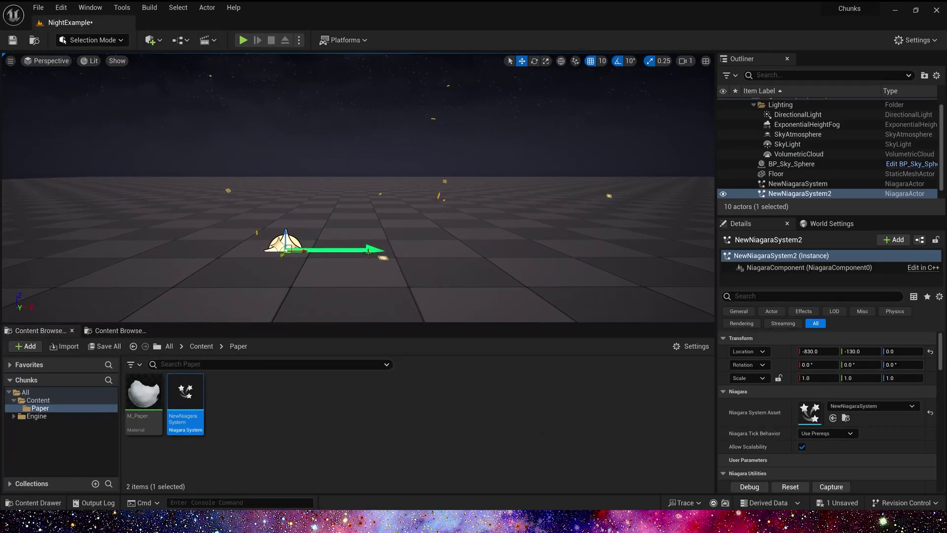
key("g")
right_click_drag(370, 254, 369, 253)
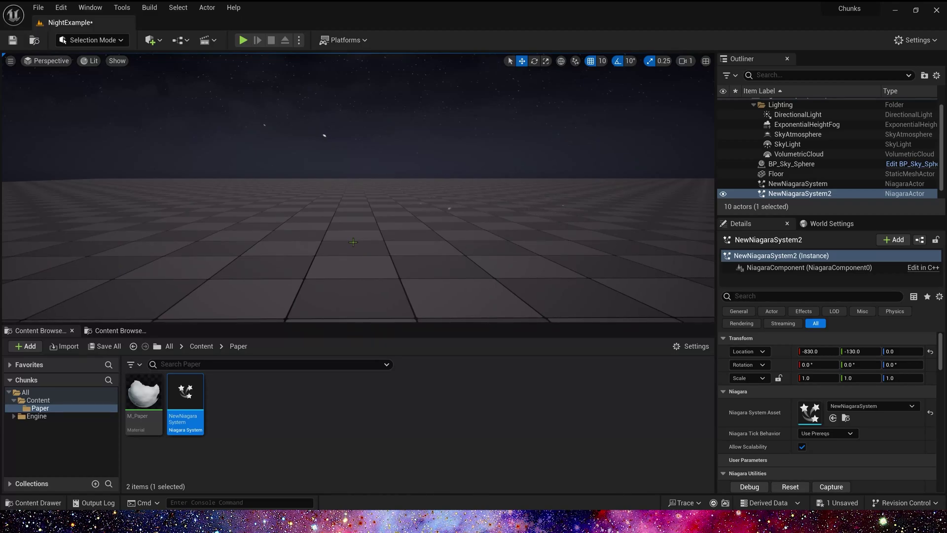
Set the Collision module's Particle Radius Scale to 1.0 in NewNiagaraSystem and check the particles on the level floor
double_click(197, 393)
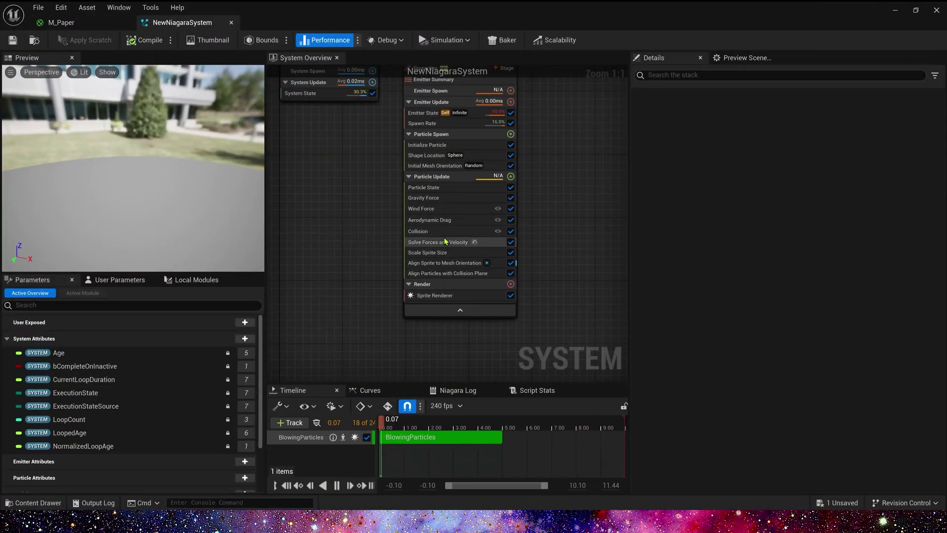
left_click(419, 231)
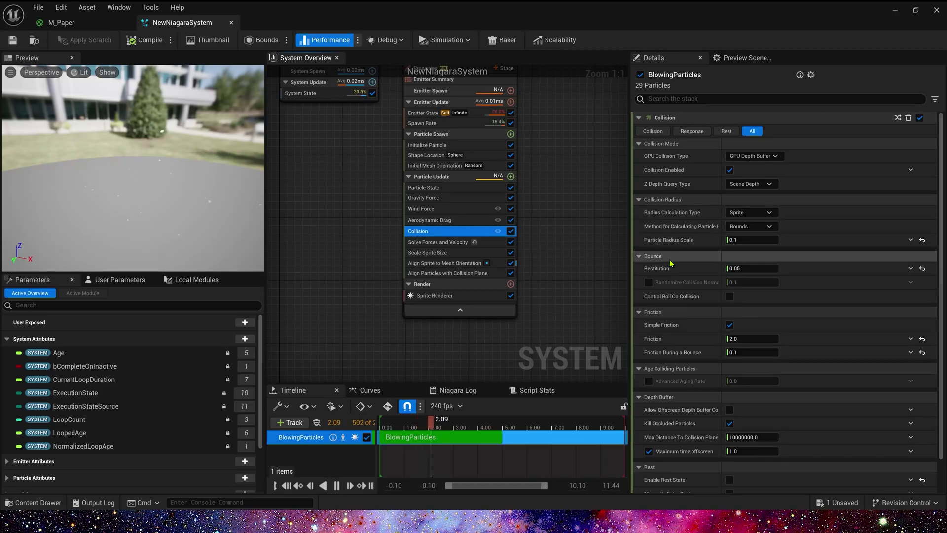
left_click(744, 240)
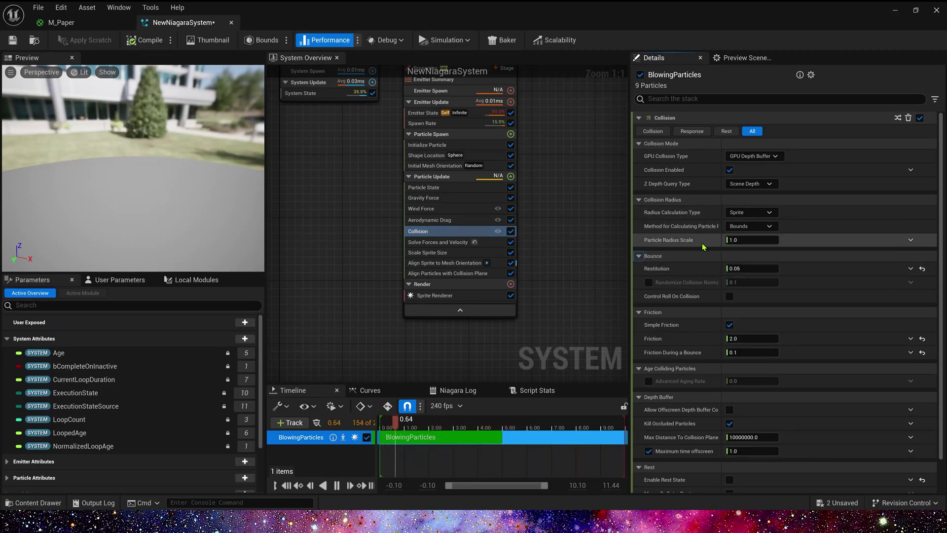
double_click(522, 11)
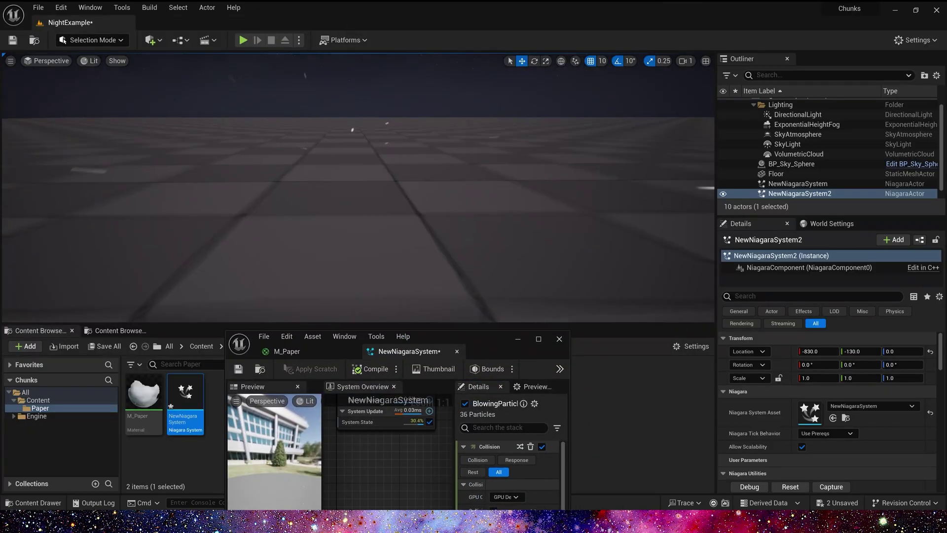
right_click_drag(437, 211, 471, 194)
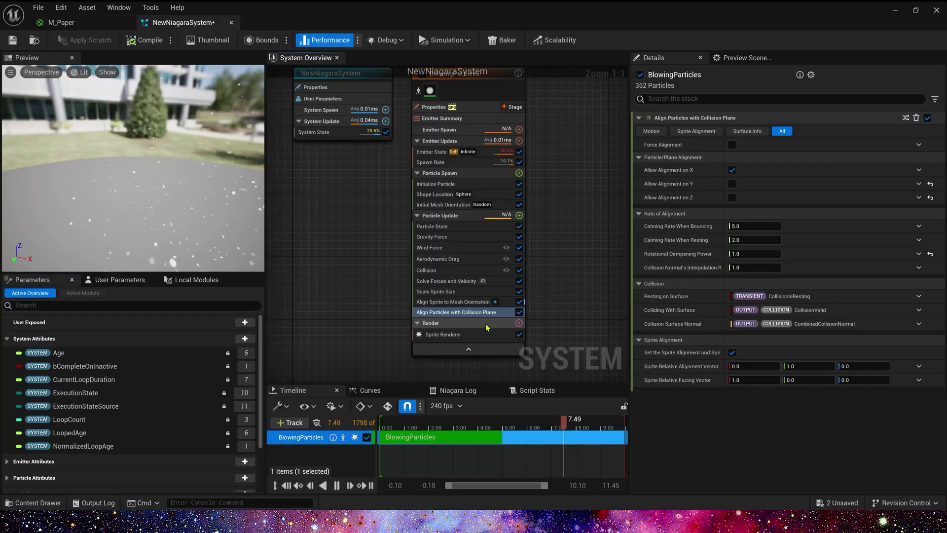
Save M_Paper and assign it as the material of the BlowingParticles emitter's Sprite Renderer
left_click(444, 332)
left_click(62, 23)
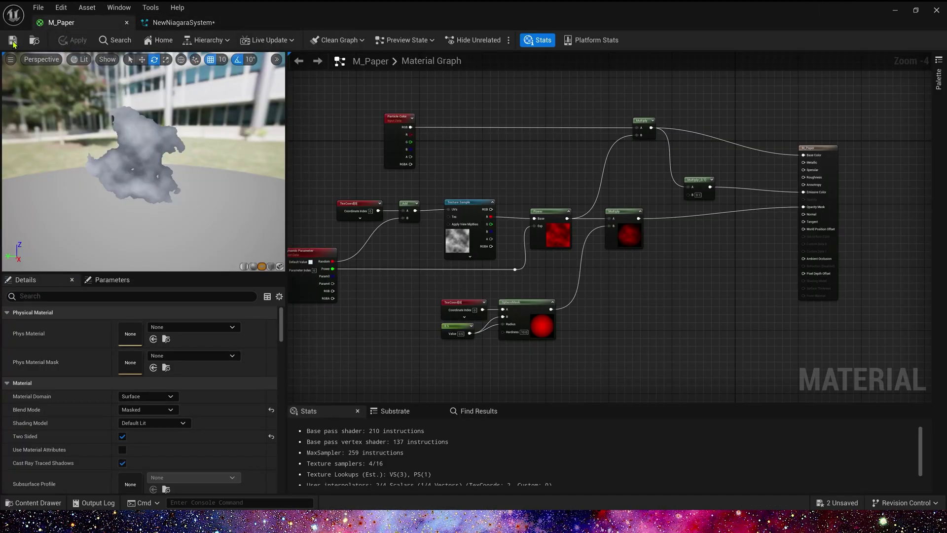
left_click(183, 22)
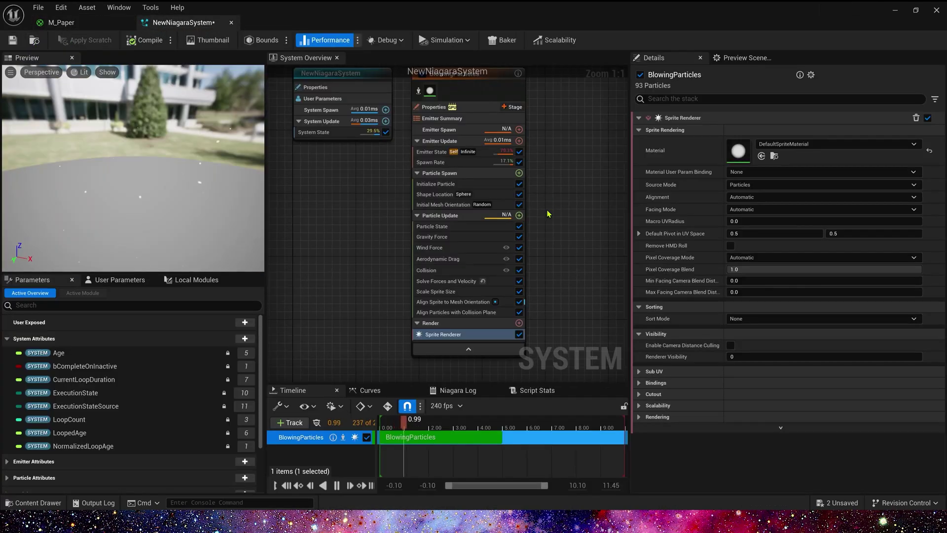
left_click(448, 337)
left_click(762, 156)
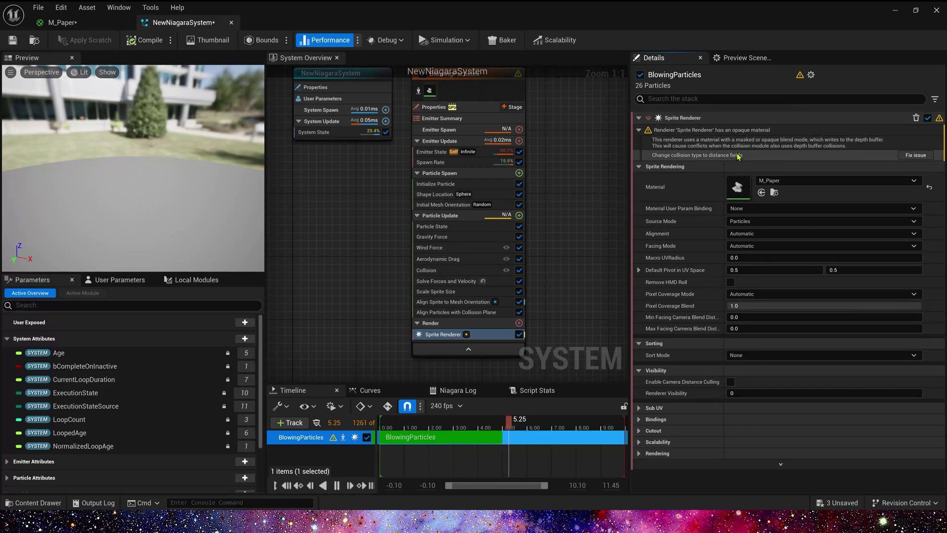
Check M_Paper's Blend Mode, set the Collision module's GPU Collision Type to GPU Distance Fields and save the system
double_click(738, 186)
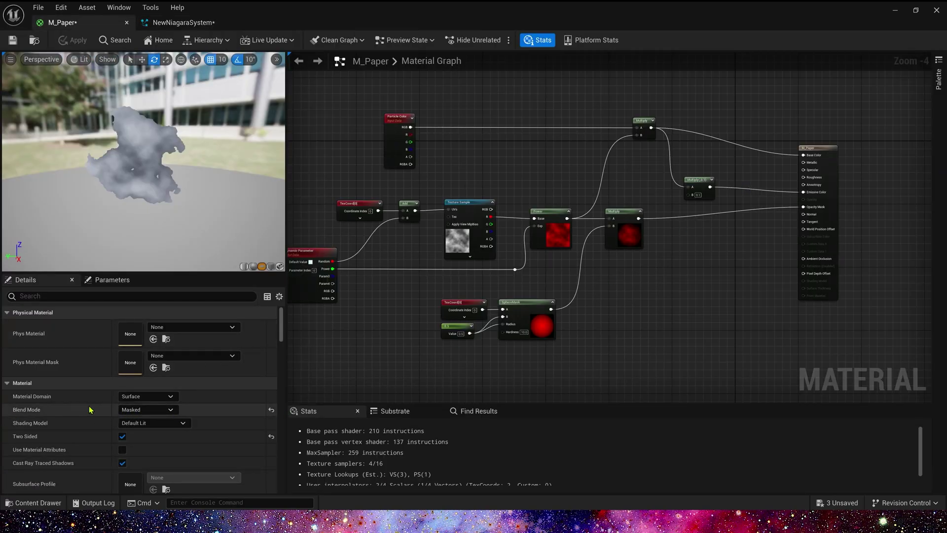
left_click(180, 22)
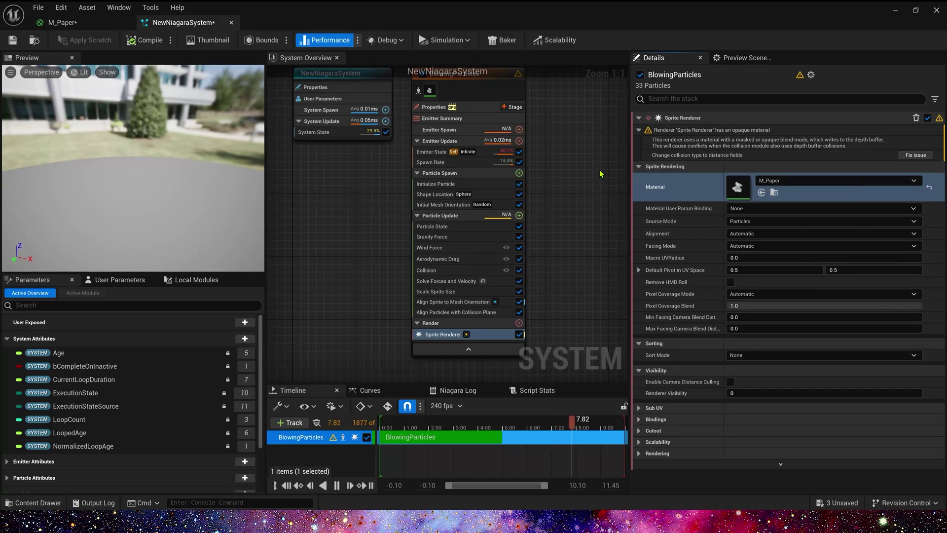
left_click(426, 270)
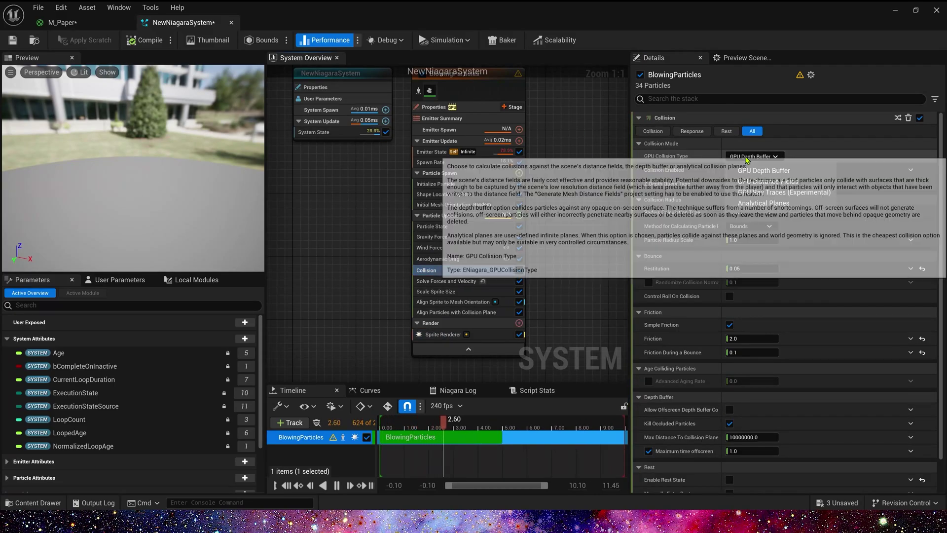
left_click(775, 157)
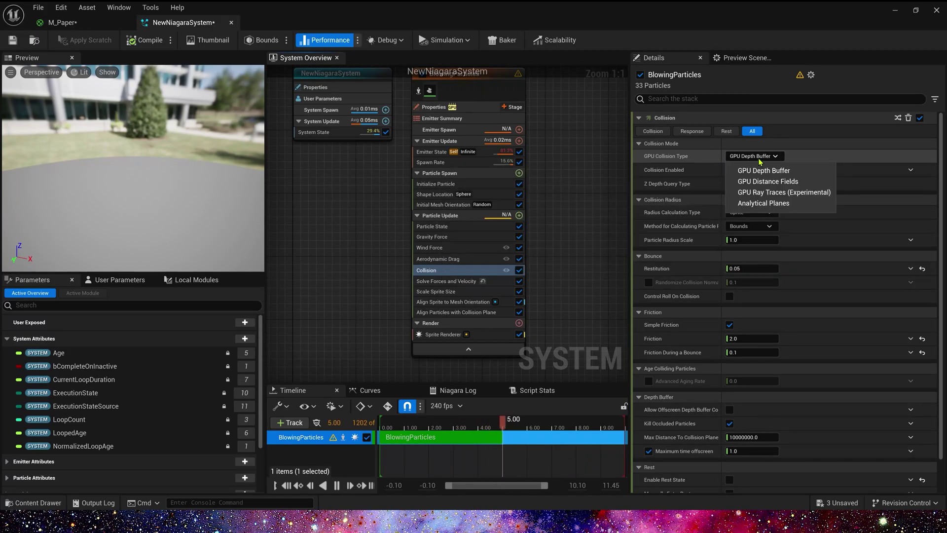
left_click(443, 334)
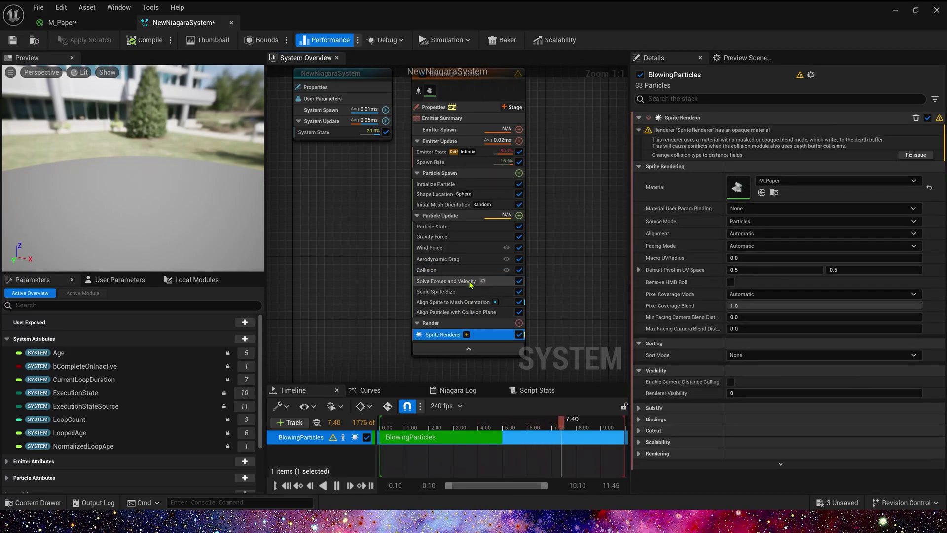
left_click(427, 270)
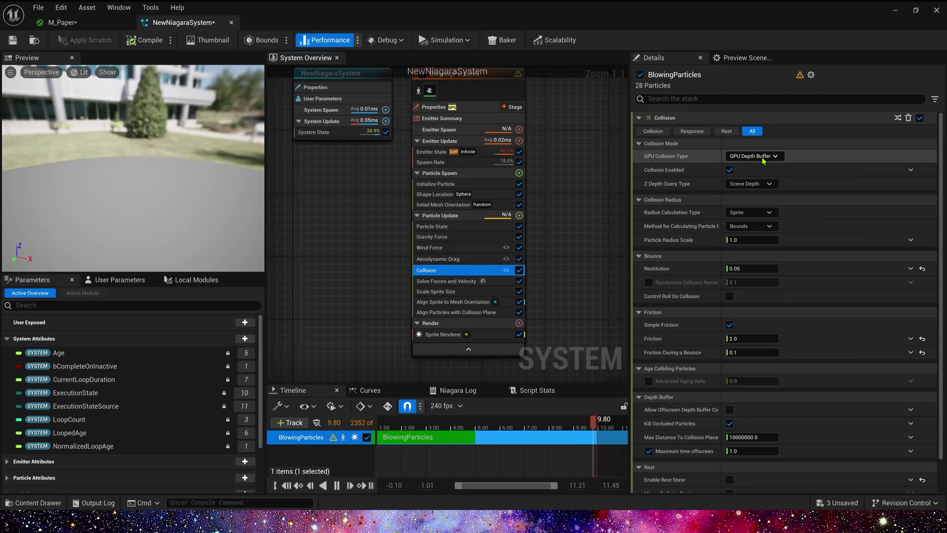
left_click(763, 158)
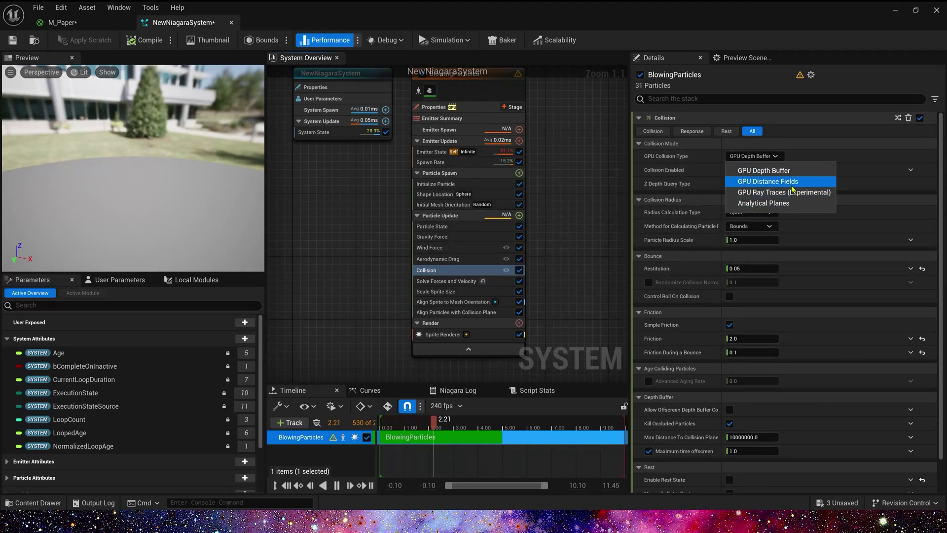
left_click(772, 181)
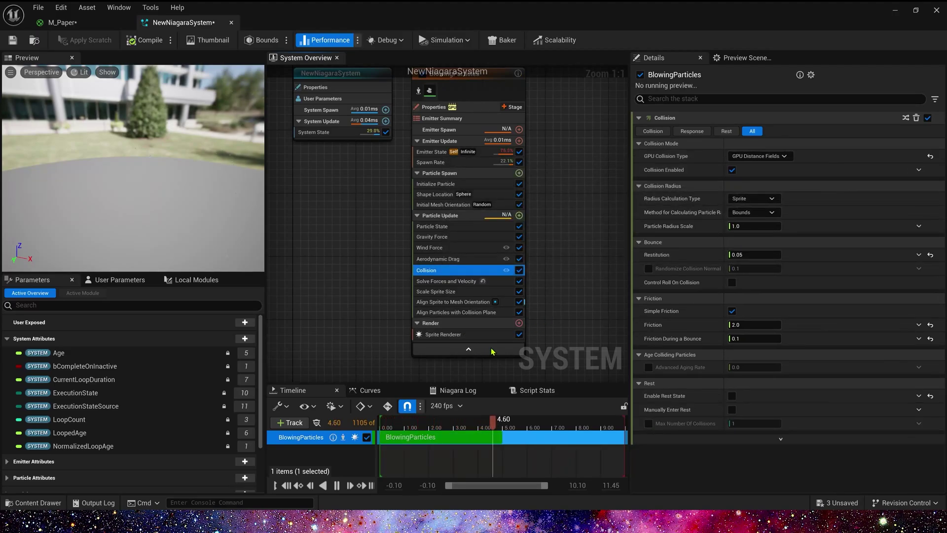
left_click(469, 335)
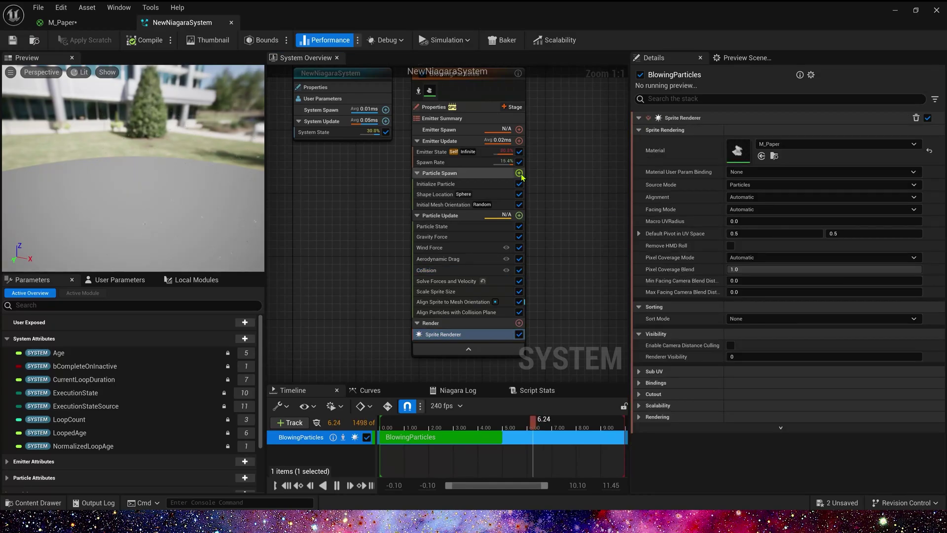
Add a Dynamic Material Parameters module to the emitter's Particle Spawn group
left_click(519, 173)
type("dy")
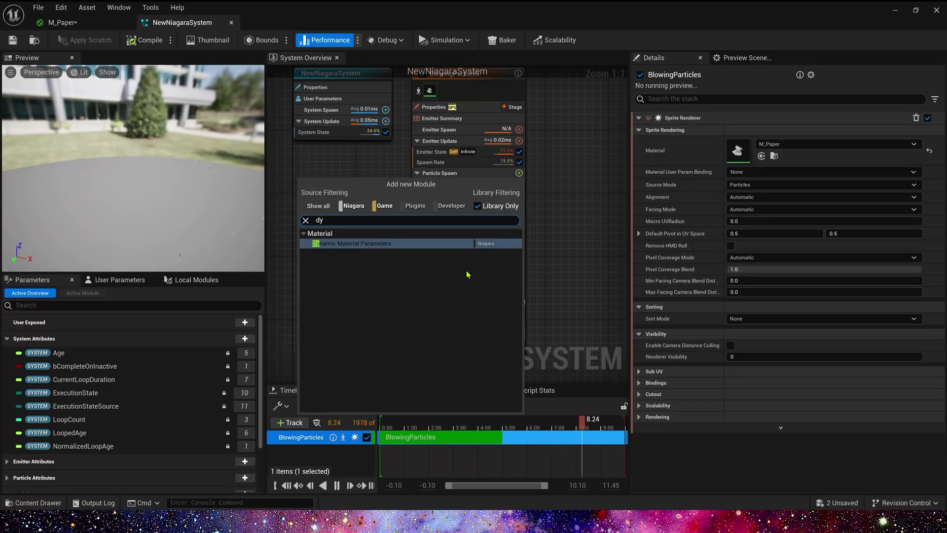
left_click(394, 244)
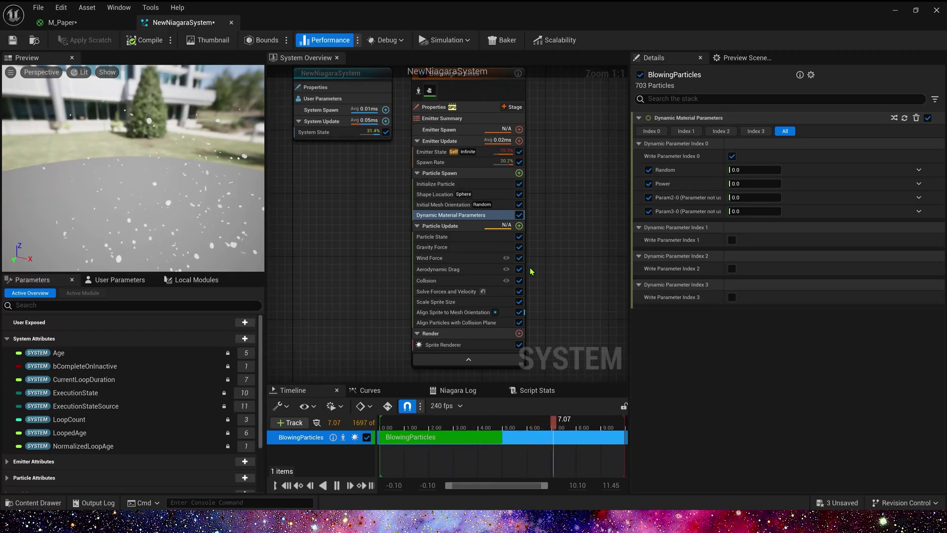
Drive the Random parameter of Dynamic Material Parameters with a Random Range Float
left_click(918, 169)
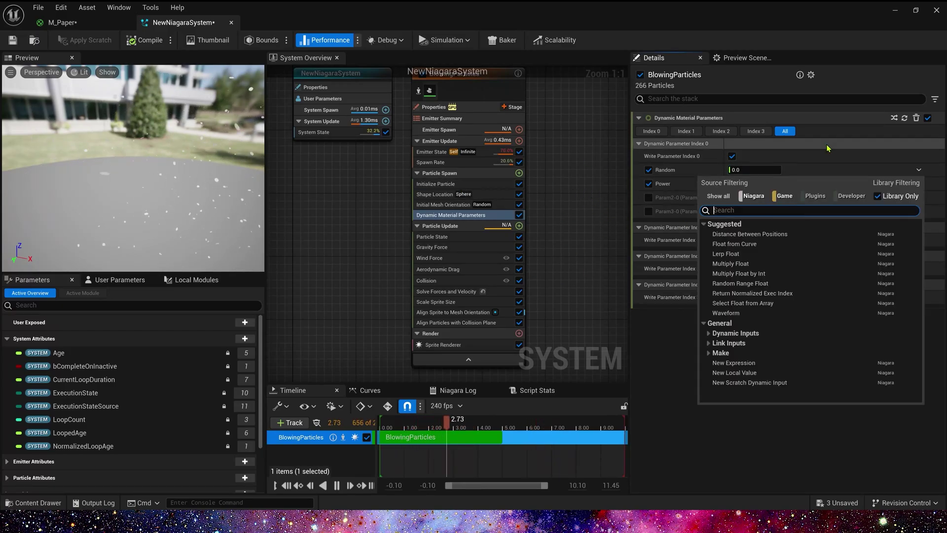
type("rand")
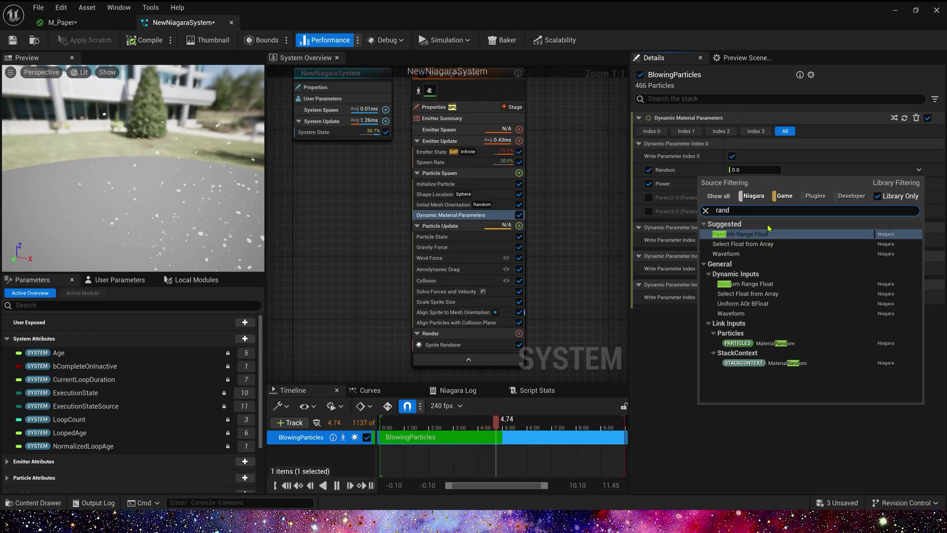
left_click(760, 234)
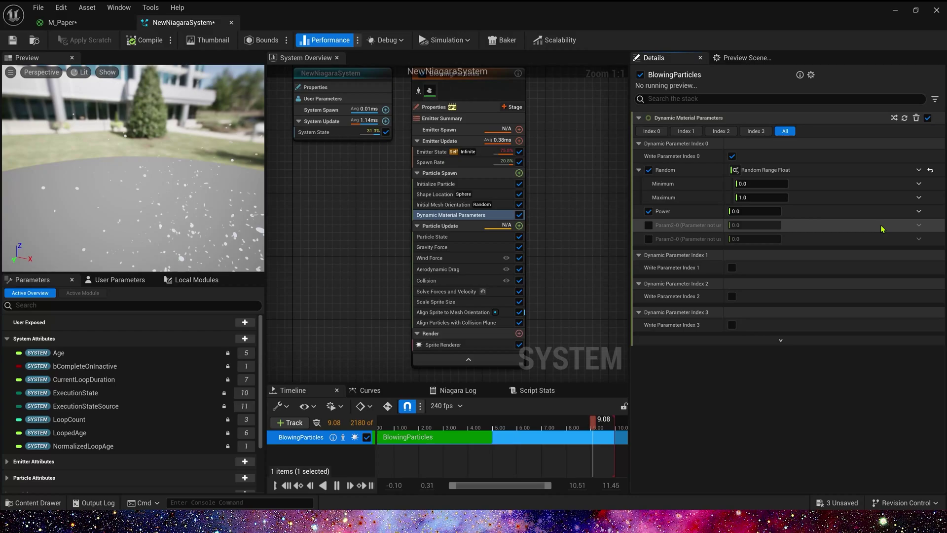
Drive the Power parameter with a Random Range Float with a minimum of 0.5, save the system and view the particles in the level
left_click(918, 212)
type("ran")
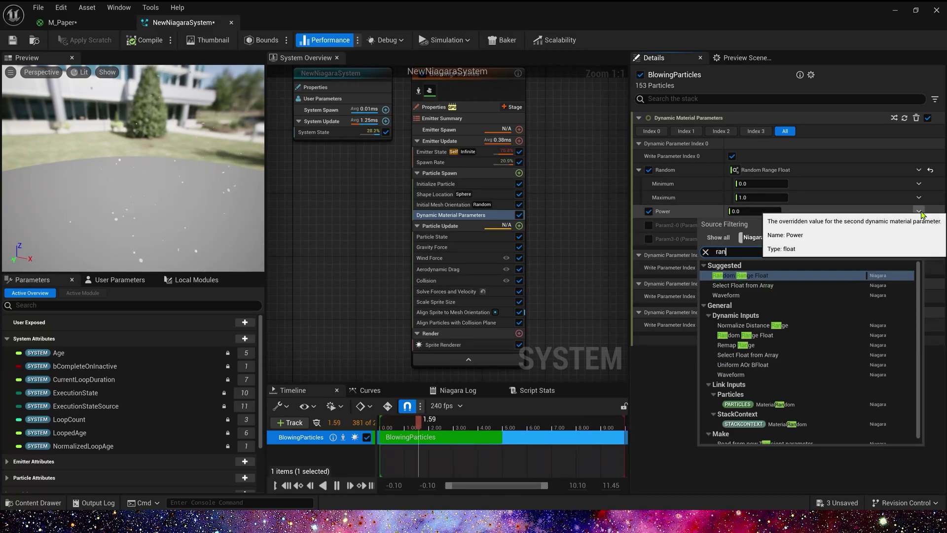
key("Return")
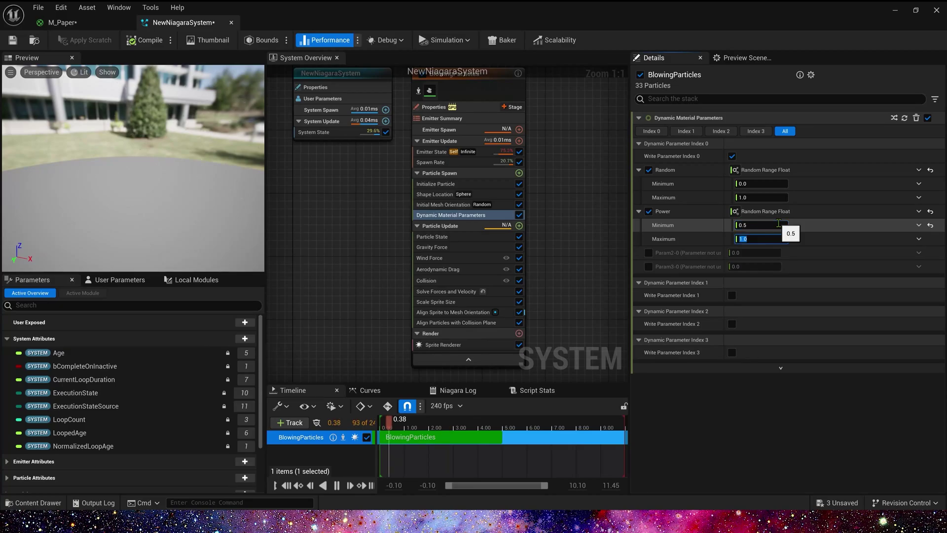
left_click(15, 42)
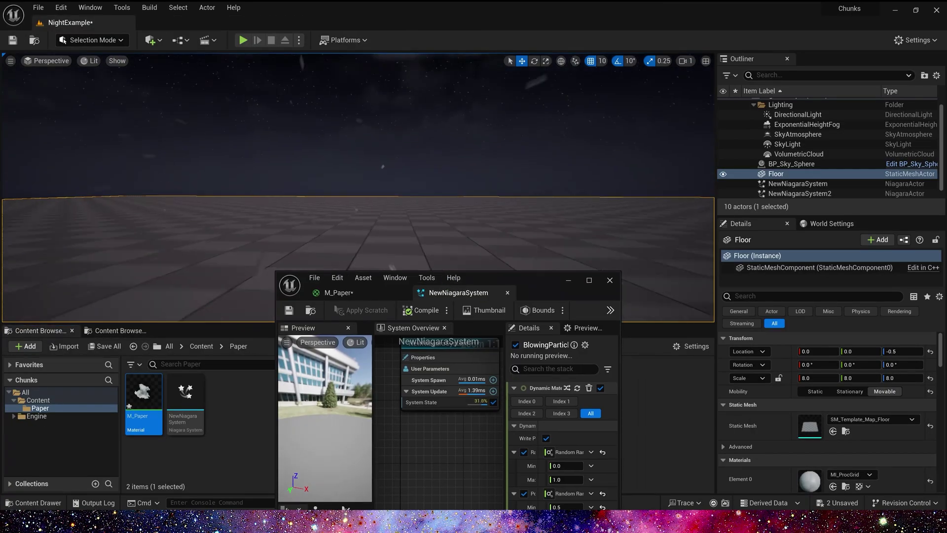
mouse_move(358, 187)
right_mouse_down()
mouse_move(335, 197)
mouse_move(359, 188)
right_mouse_up()
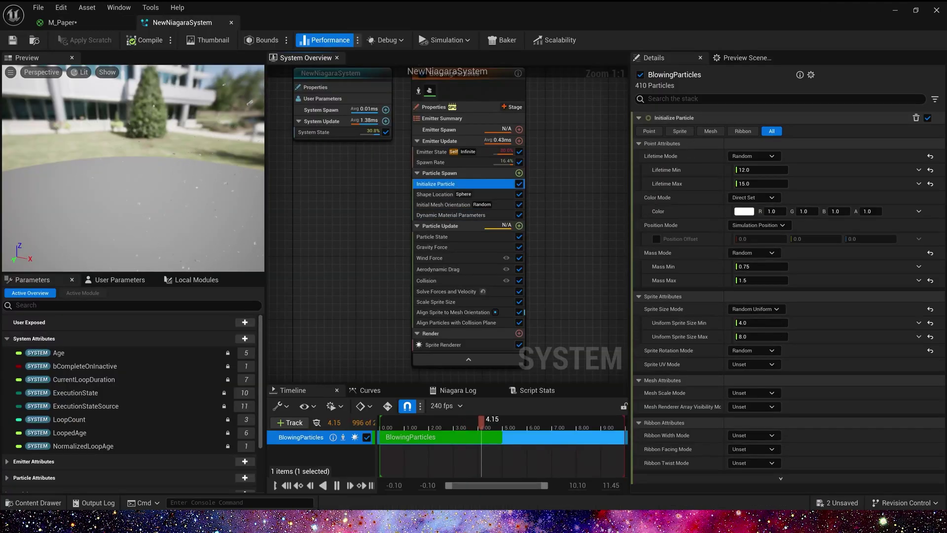
Set the Initialize Particle color to R 0.3, G 0.05, B 0.001 and dismiss the color picker
left_click(781, 213)
left_click(762, 211)
type("0.3")
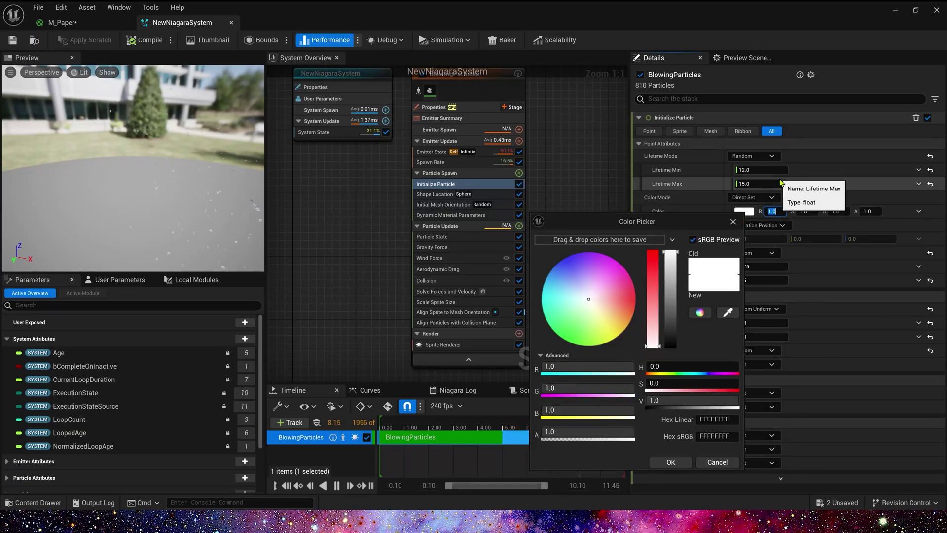
left_click(813, 211)
type("0")
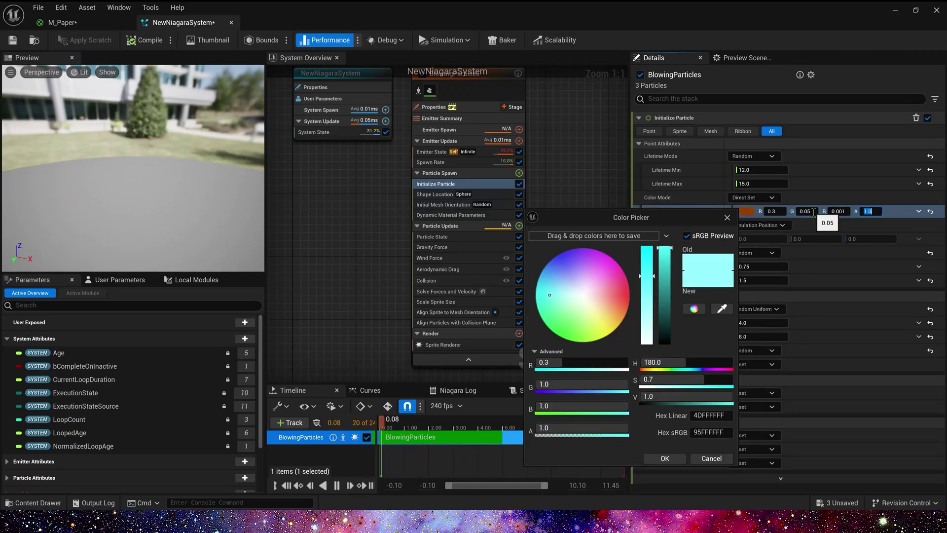
left_click(726, 217)
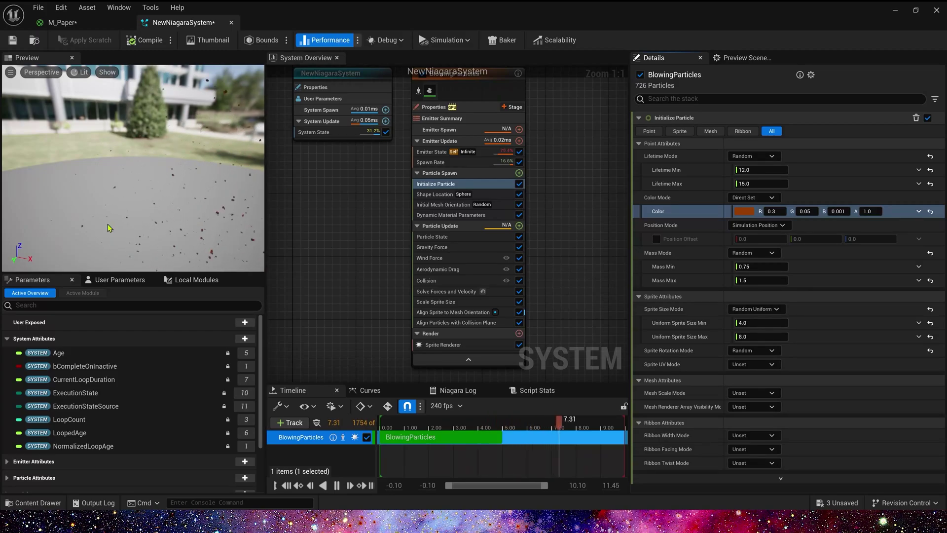
Save NewNiagaraSystem and inspect the recolored particles over the level floor
left_click(13, 40)
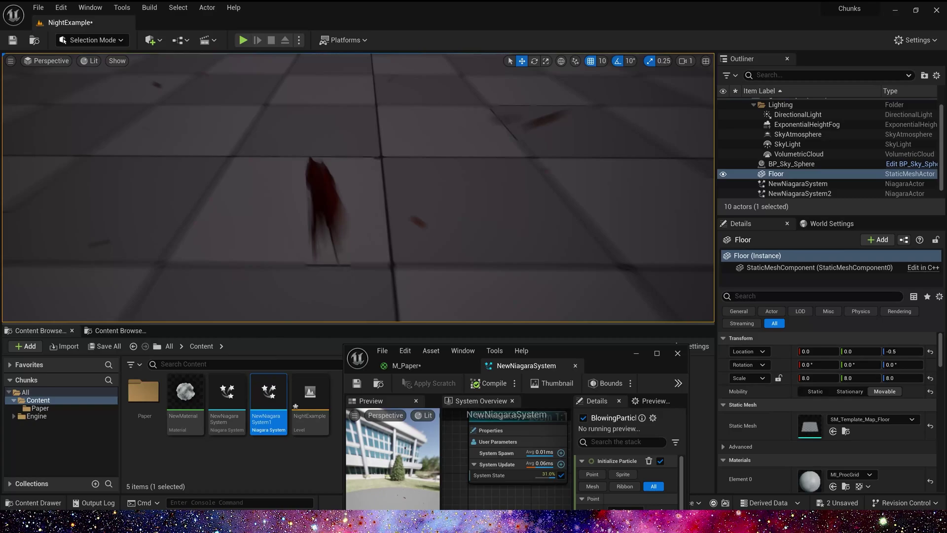
right_click_drag(358, 188, 356, 115)
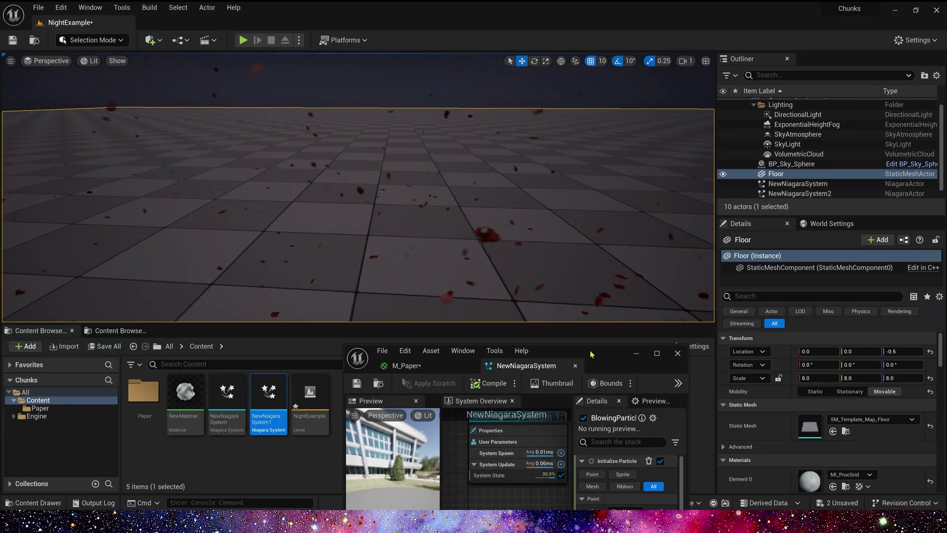
mouse_move(527, 296)
right_mouse_down()
mouse_move(527, 321)
mouse_move(529, 293)
right_mouse_up()
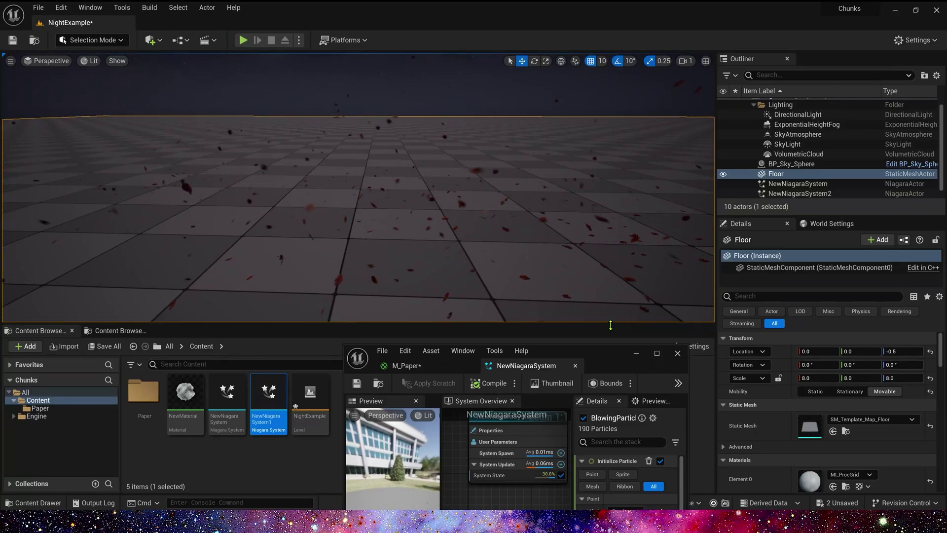
double_click(596, 357)
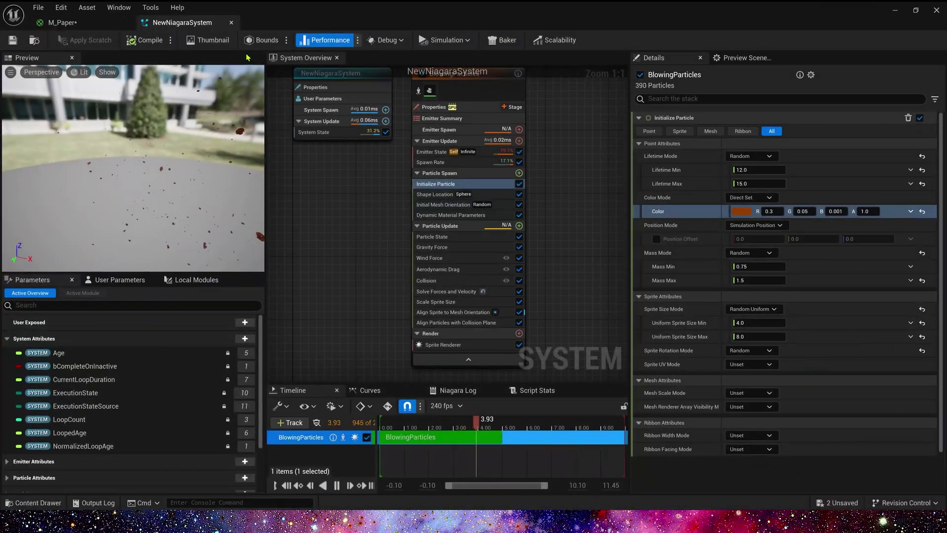
Save M_Paper and set the G default value of its Dynamic Parameter node to 0.5
left_click(121, 24)
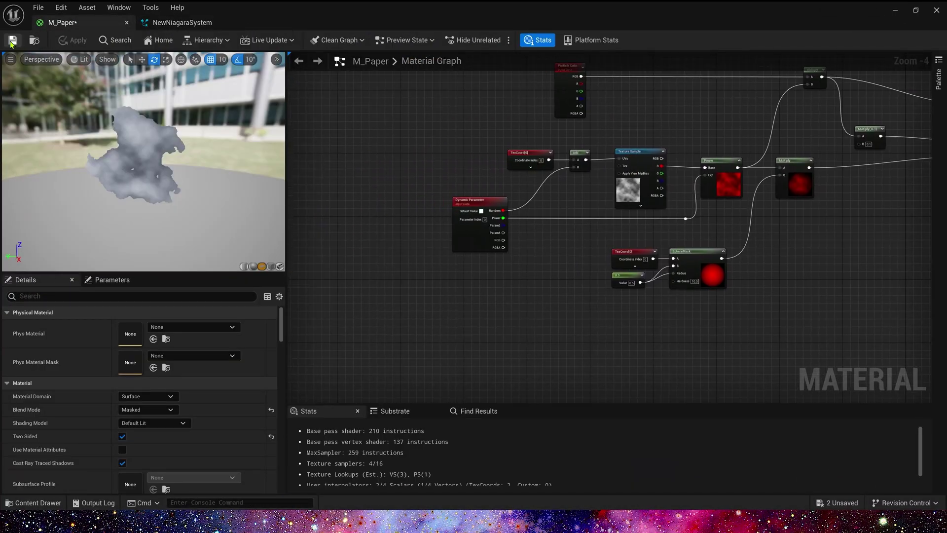
right_click_drag(654, 249, 564, 253)
scroll(564, 254, "up", 1)
left_click(354, 191)
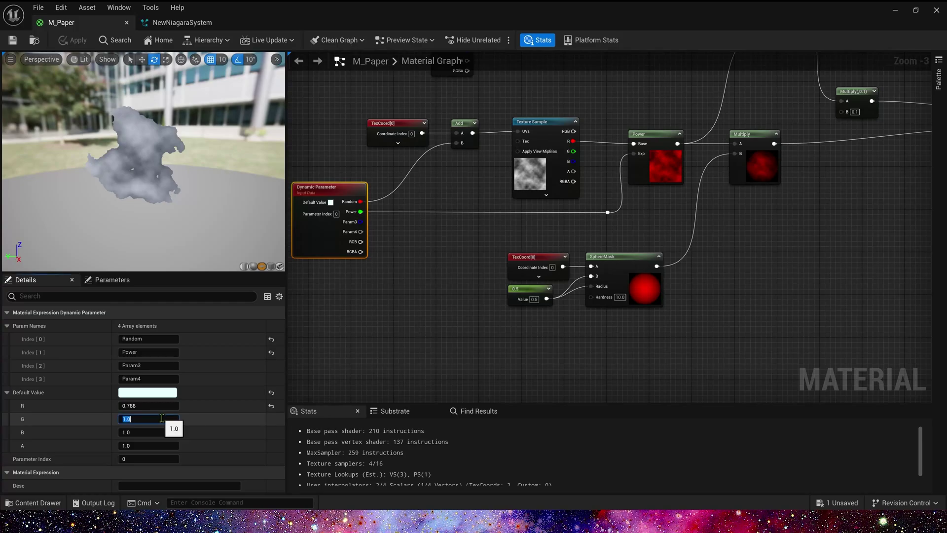
type("0.5")
key("Return")
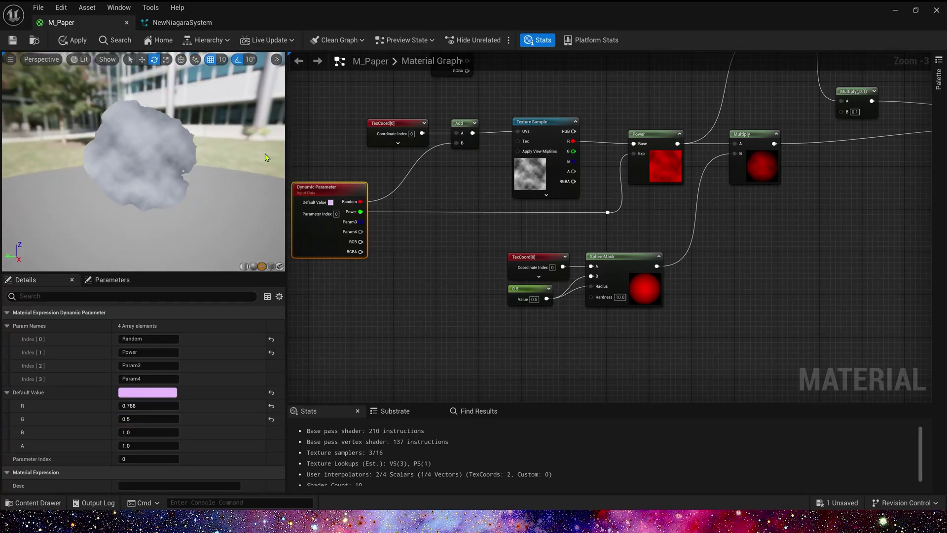
right_click_drag(501, 239, 522, 227)
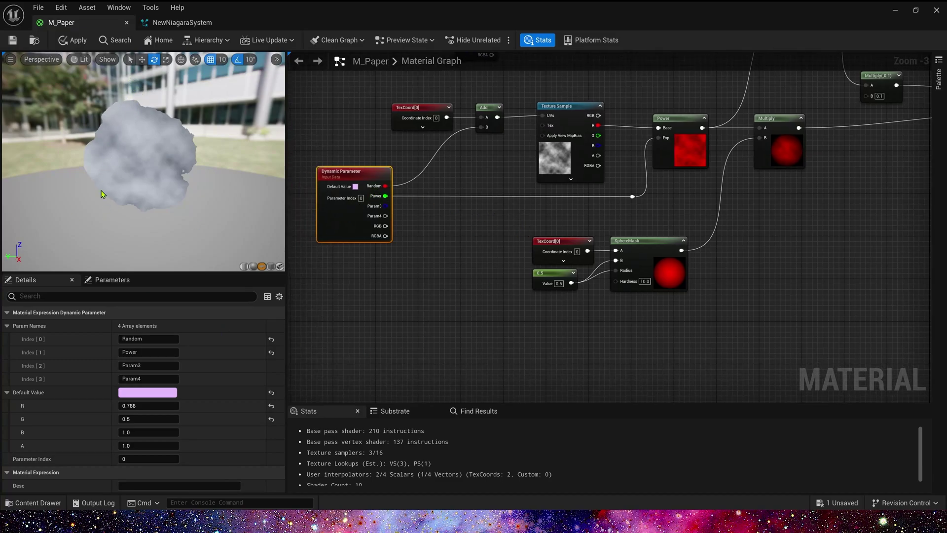
Insert a ScaleUVsByCenter node between the lower TexCoord node and SphereMask's A input in M_Paper
left_click_drag(574, 243, 485, 242)
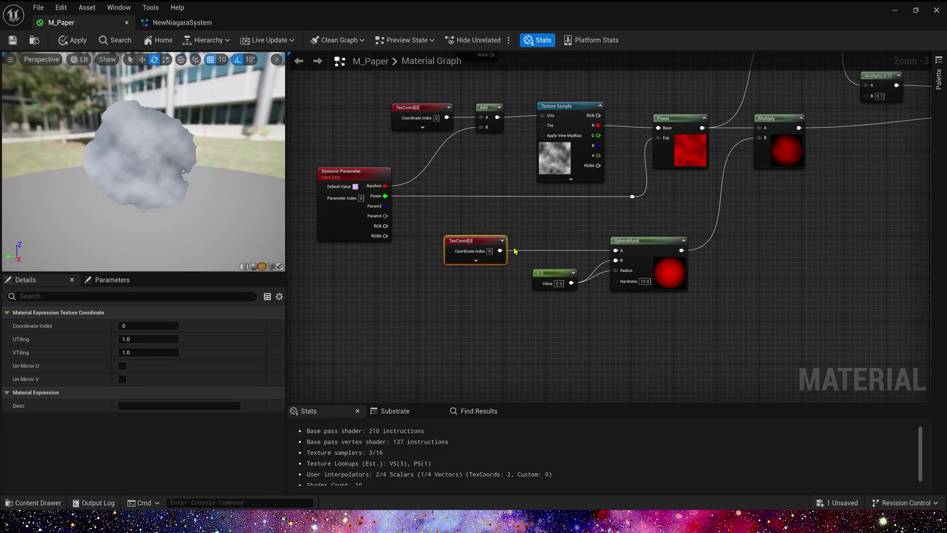
left_click_drag(499, 251, 537, 233)
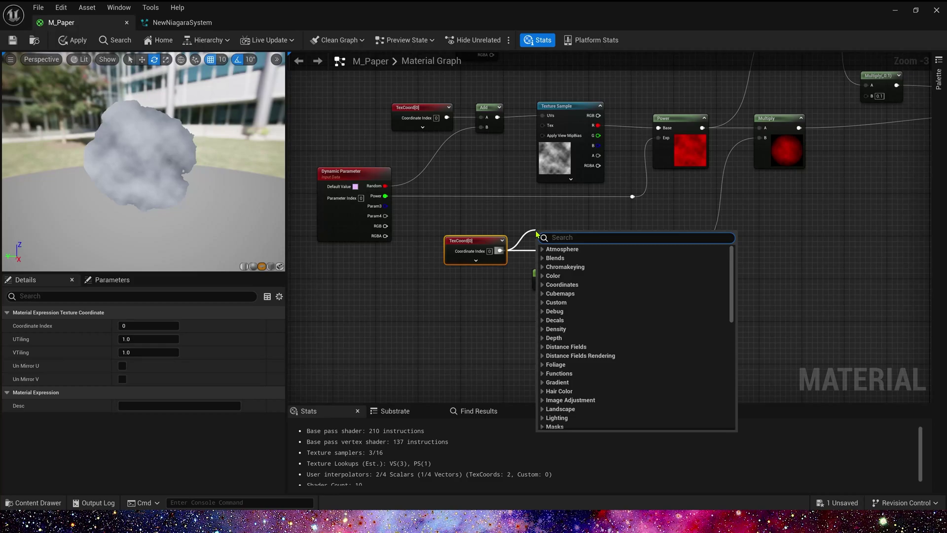
type("sca")
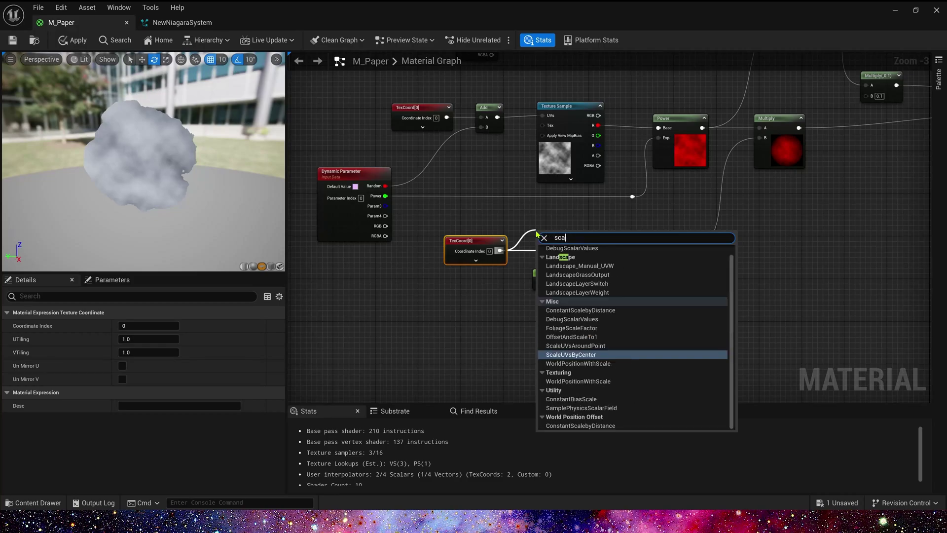
left_click(582, 353)
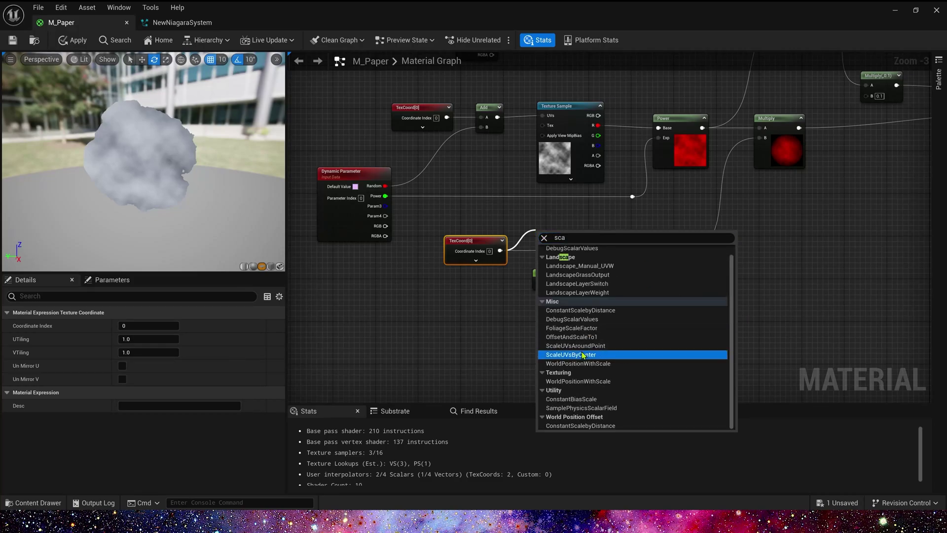
left_click(577, 358)
left_click(590, 230)
left_click_drag(577, 234, 615, 250)
left_click_drag(481, 248, 460, 238)
Try feeding a two-component constant of 1.0, 1.0 into the Texture Scale input of ScaleUVsByCenter
left_click(469, 268)
key("2")
left_click(439, 266)
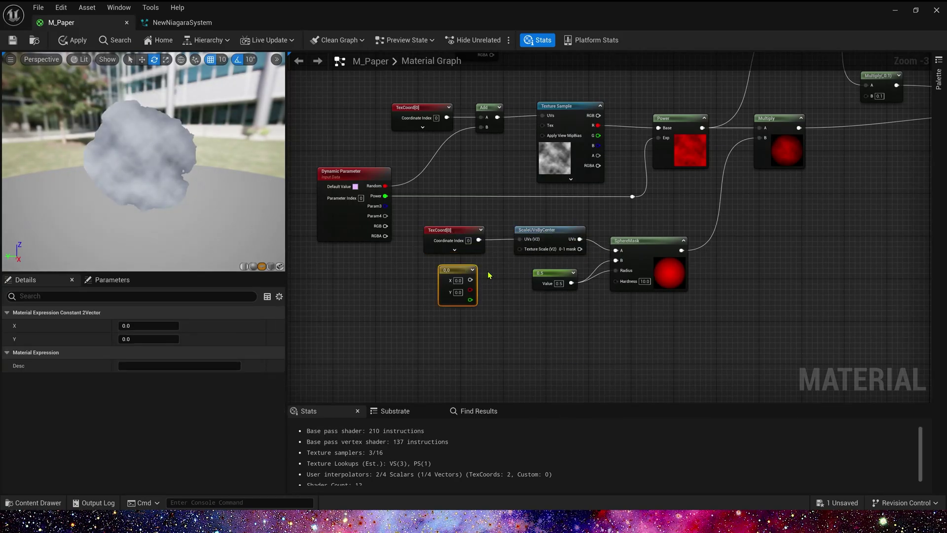
left_click_drag(520, 249, 470, 280)
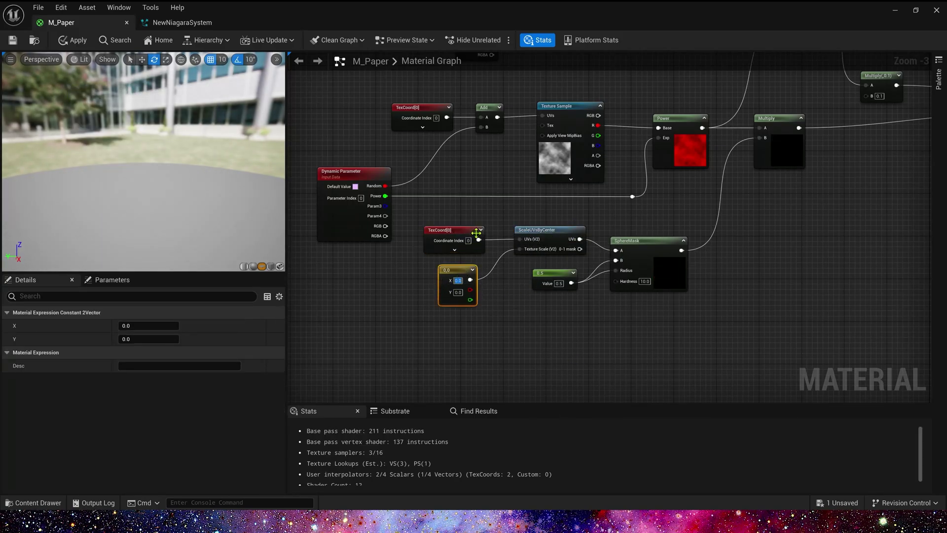
type("1")
key("Tab")
type("1")
key("Return")
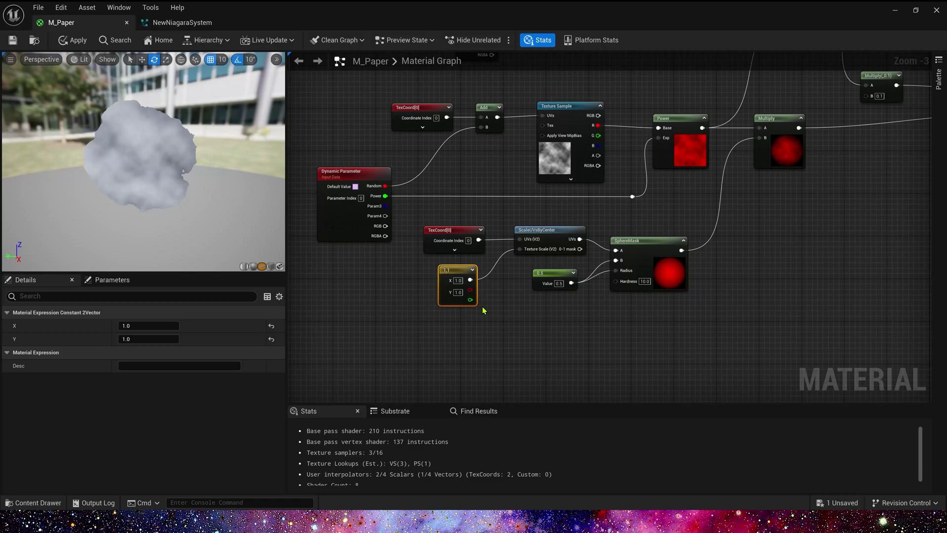
Try an X value of 0.5 in the two-component constant and delete that node
left_click(458, 281)
key("Tab")
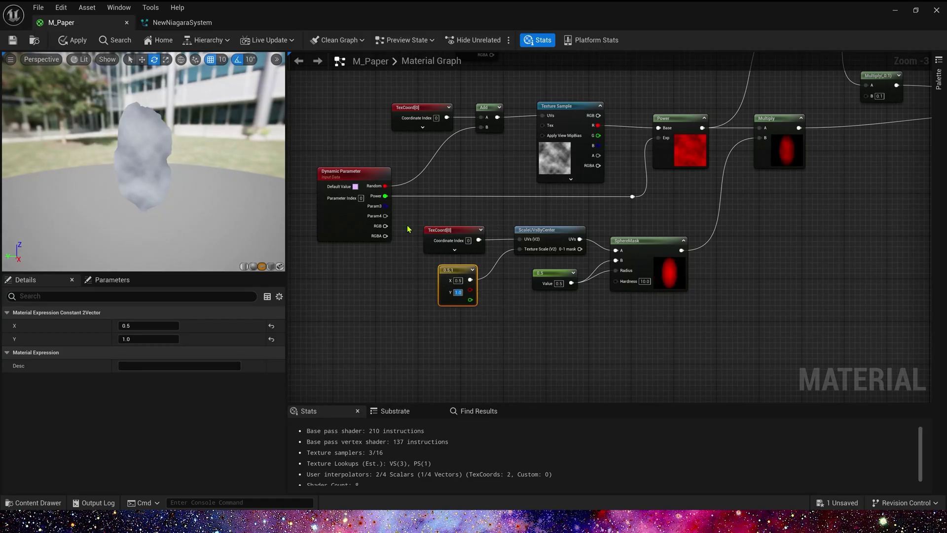
left_click(468, 217)
left_click(461, 286)
left_click(423, 264)
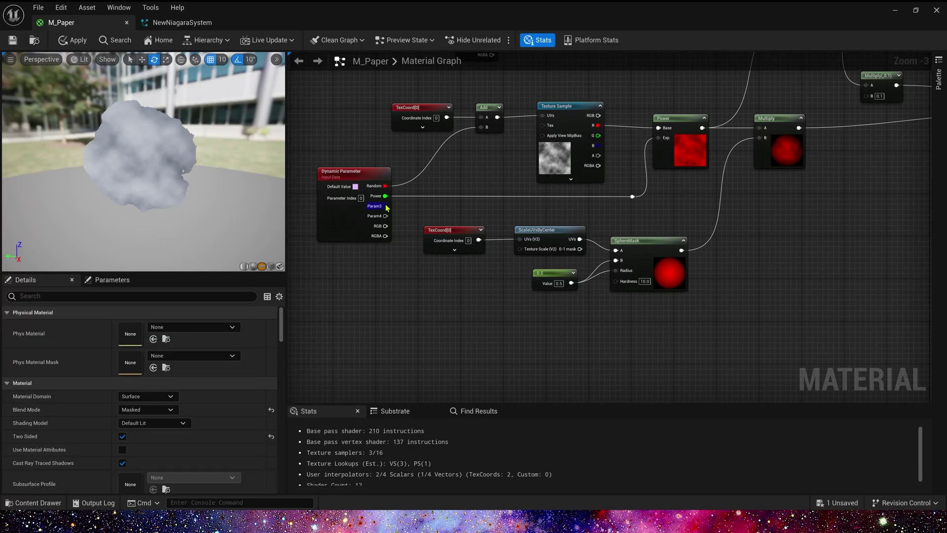
Combine Param3 and Param4 of the Dynamic Parameter in an AppendVector node and connect it to ScaleUVsByCenter's Texture Scale
left_click_drag(385, 206, 434, 290)
type("app")
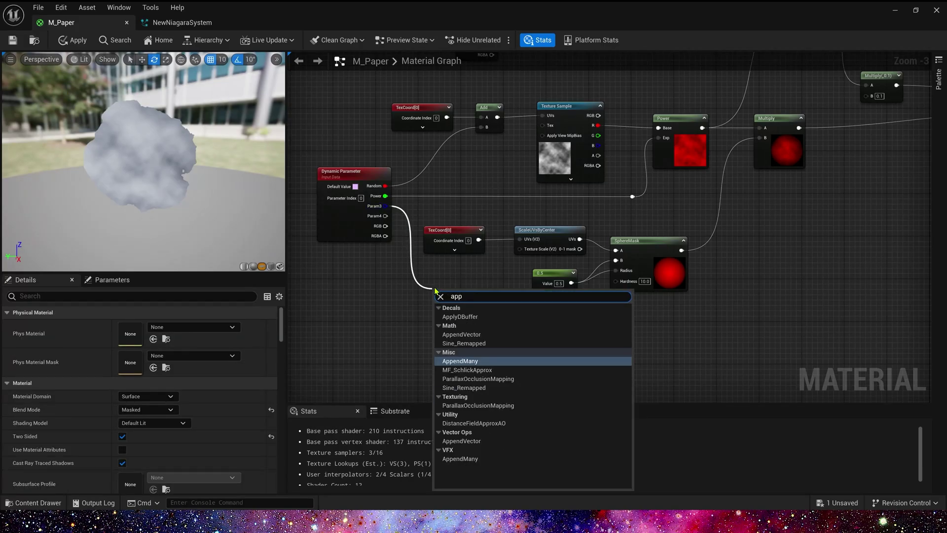
left_click(487, 336)
left_click_drag(445, 297, 474, 292)
left_click_drag(384, 216, 520, 249)
Rename the Dynamic Parameter's Param3 to U and Param4 to V, and save M_Paper
left_click(353, 172)
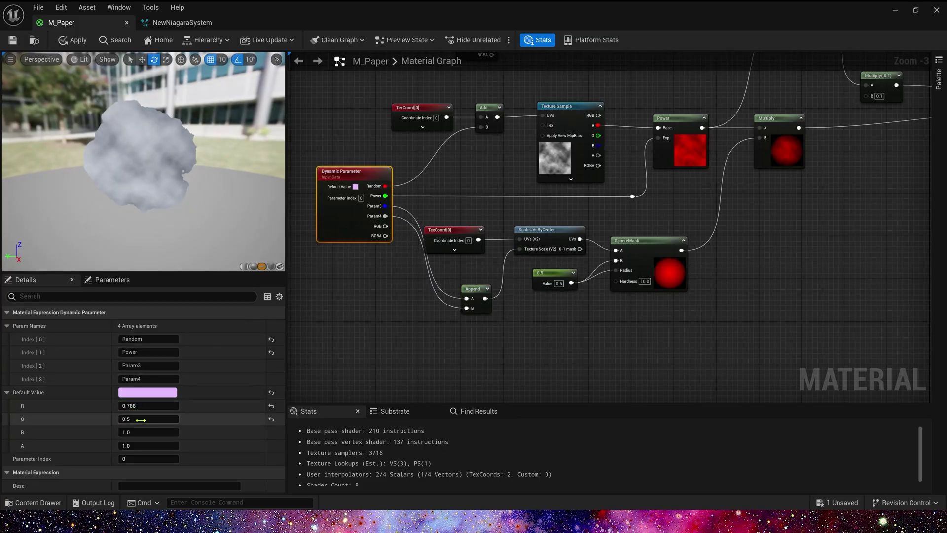
left_click(143, 365)
type("U")
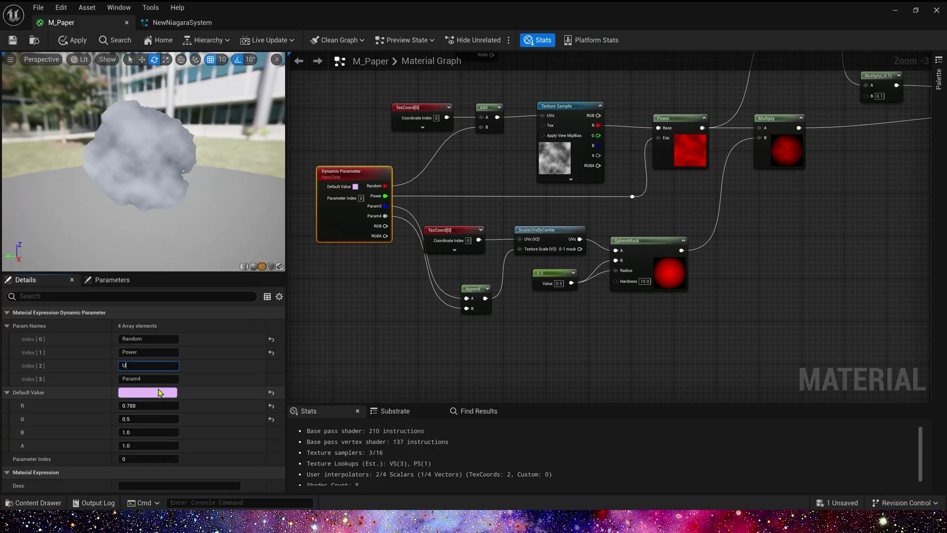
left_click(154, 378)
type("V")
left_click(447, 302)
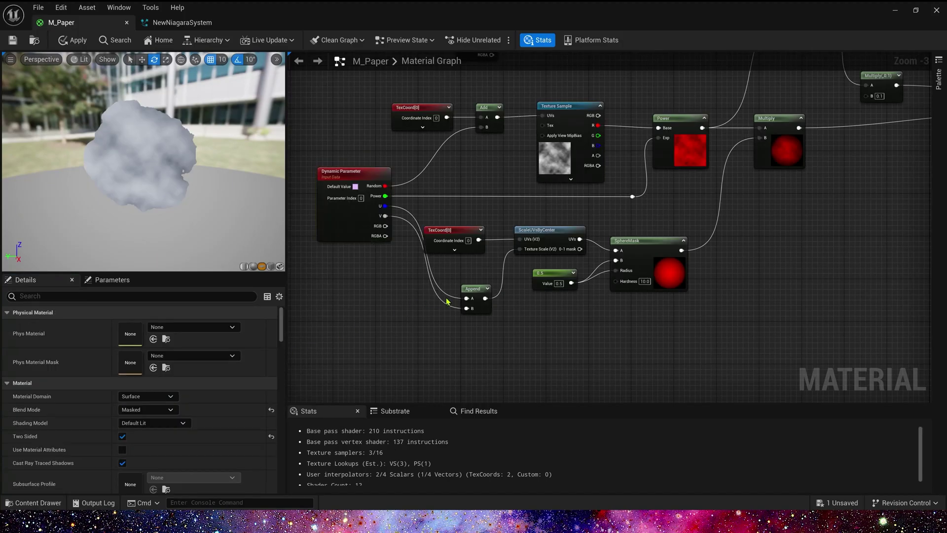
left_click(12, 40)
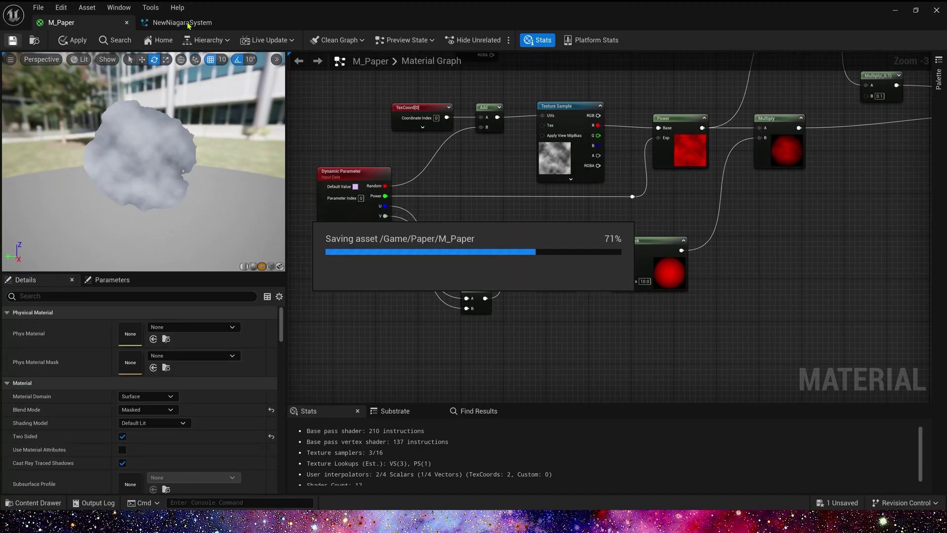
Enable U and V in NewNiagaraSystem's Dynamic Material Parameters, copy Power's Random Range Float to both, and save the system
left_click(180, 22)
left_click(451, 214)
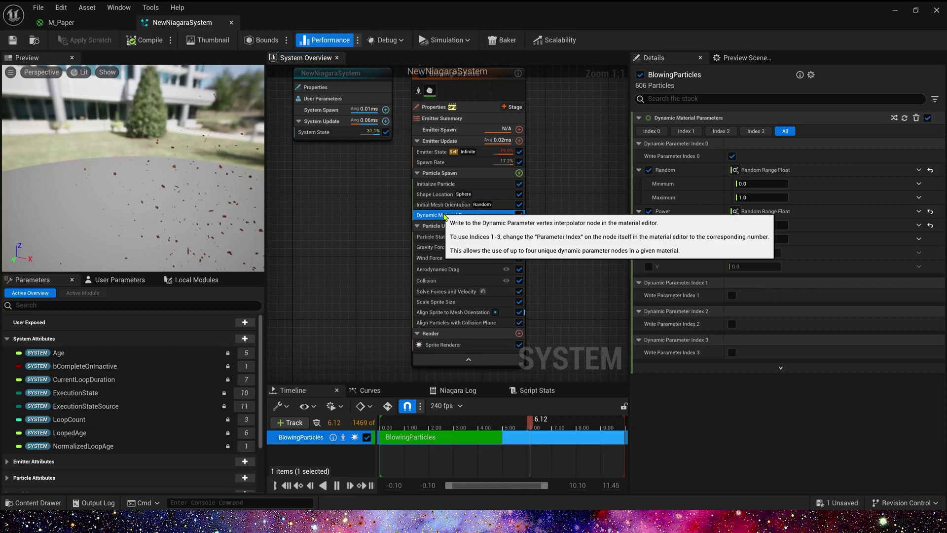
left_click(783, 216)
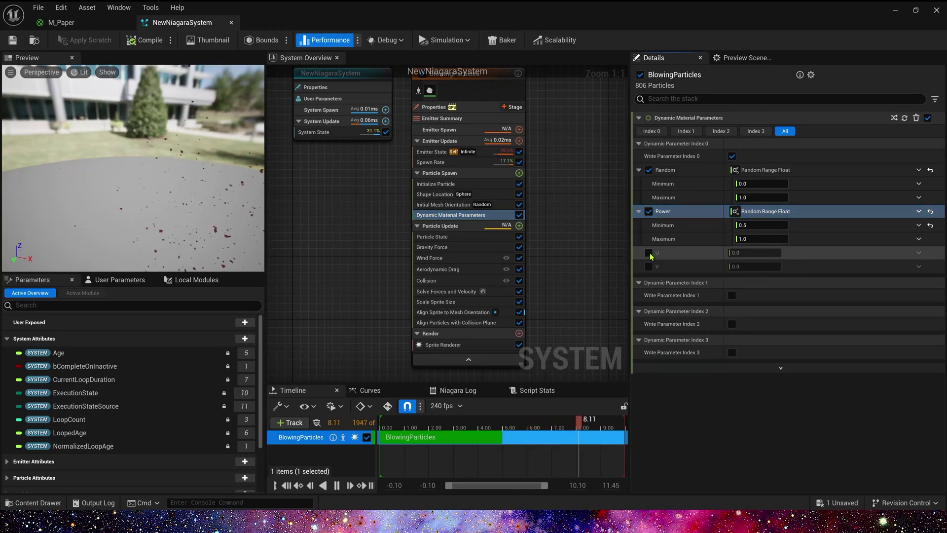
left_click(649, 252)
left_click(648, 266)
key("ctrl+c")
left_click(813, 252)
key("ctrl+v")
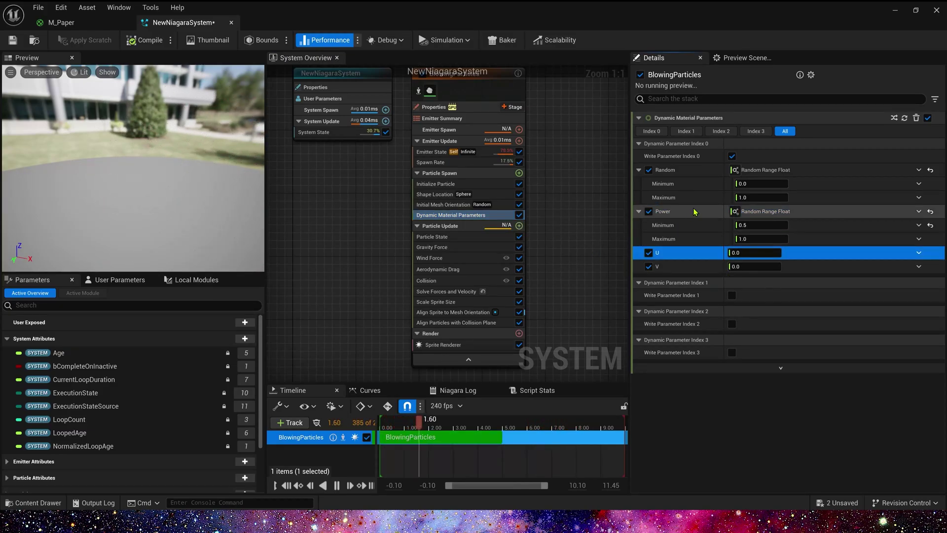
left_click(813, 293)
key("ctrl+v")
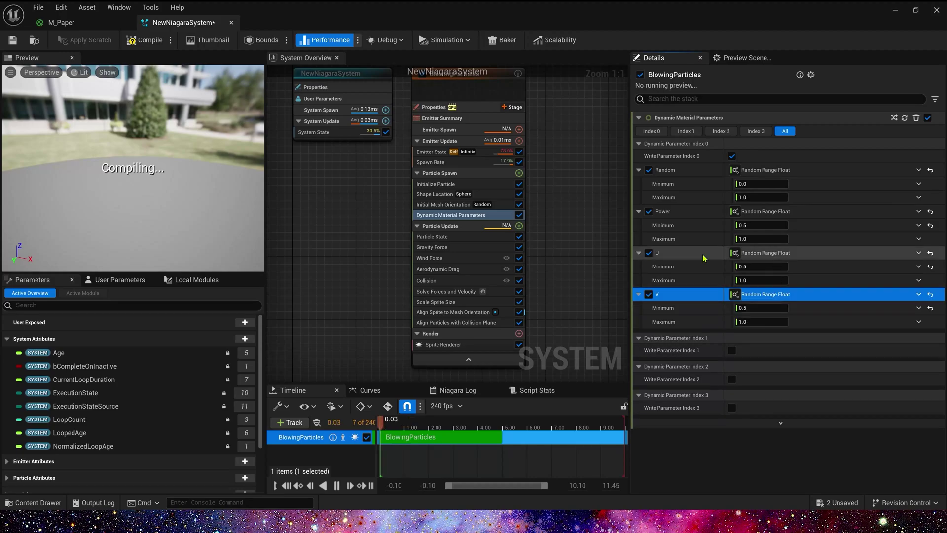
left_click(11, 41)
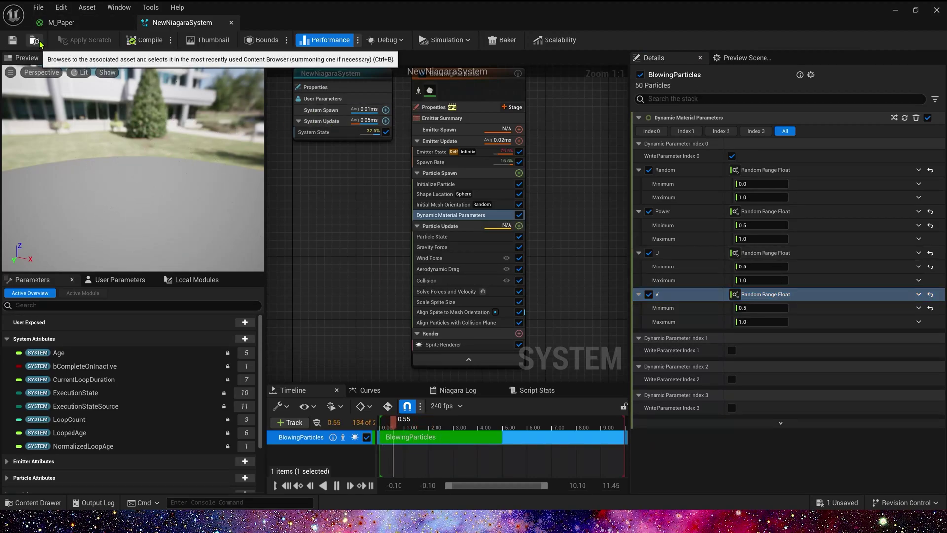
Inspect the varied paper shapes blowing over the floor in the NightExample level
left_click(895, 10)
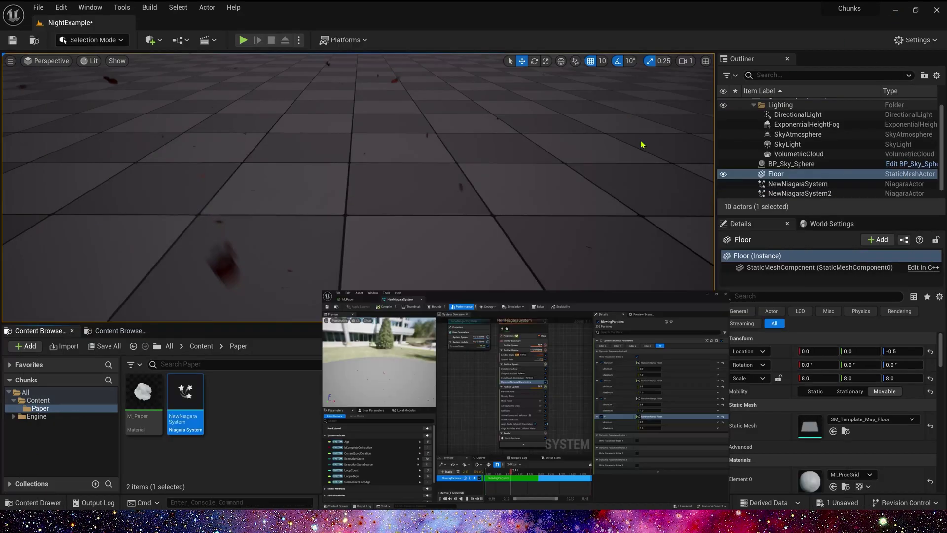
mouse_move(358, 187)
right_mouse_down()
mouse_move(358, 276)
mouse_move(359, 167)
mouse_move(377, 200)
mouse_move(374, 185)
right_mouse_up()
key("g")
right_click_drag(448, 302, 447, 270)
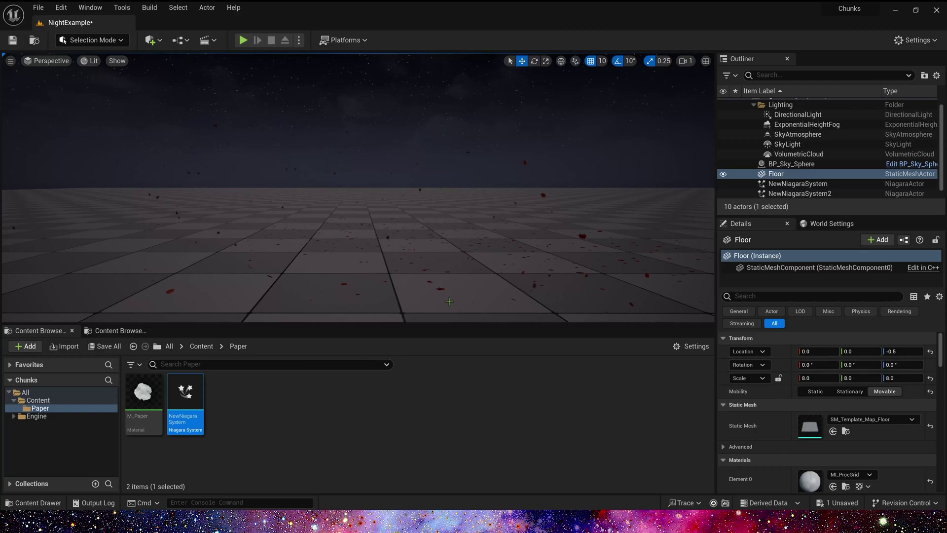